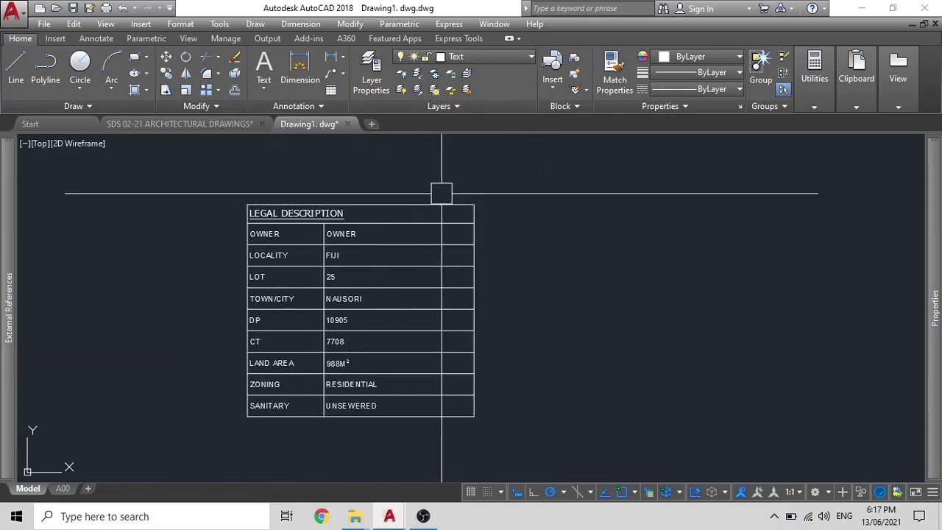
# Step: Leave the Legal Description table and switch to the SDS 02-21 ARCHITECTURAL DRAWINGS A02 layout
pyautogui.click(326, 237)
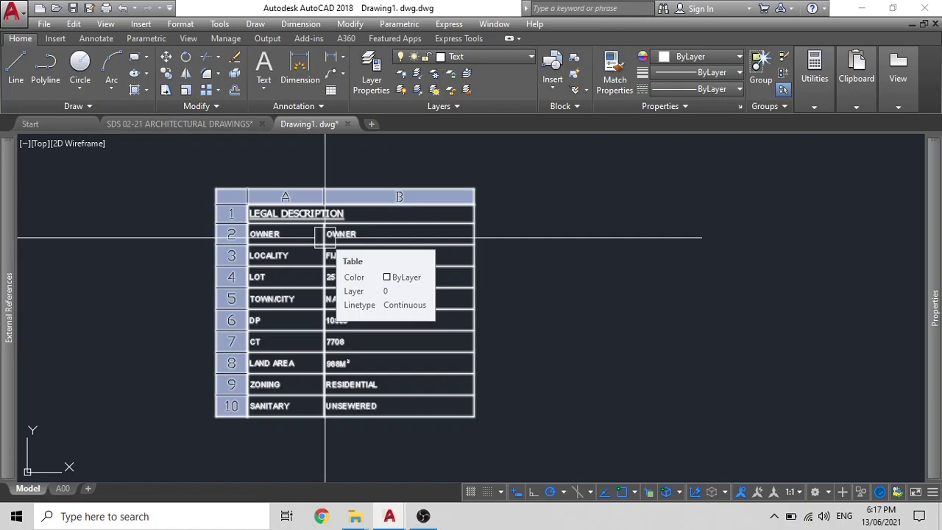
pyautogui.press('Escape')
pyautogui.click(207, 125)
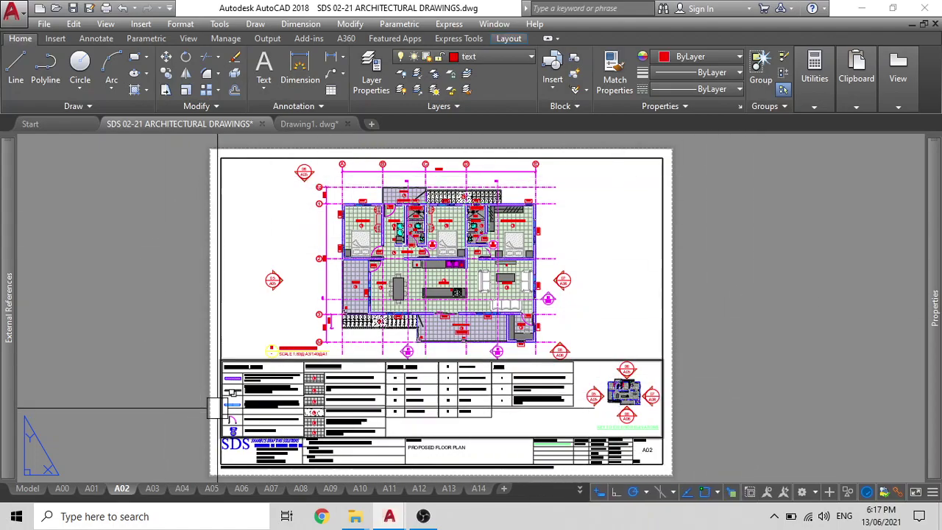
pyautogui.scroll(4, 215, 407)
pyautogui.moveTo(258, 404); pyautogui.dragTo(244, 357, button='middle')
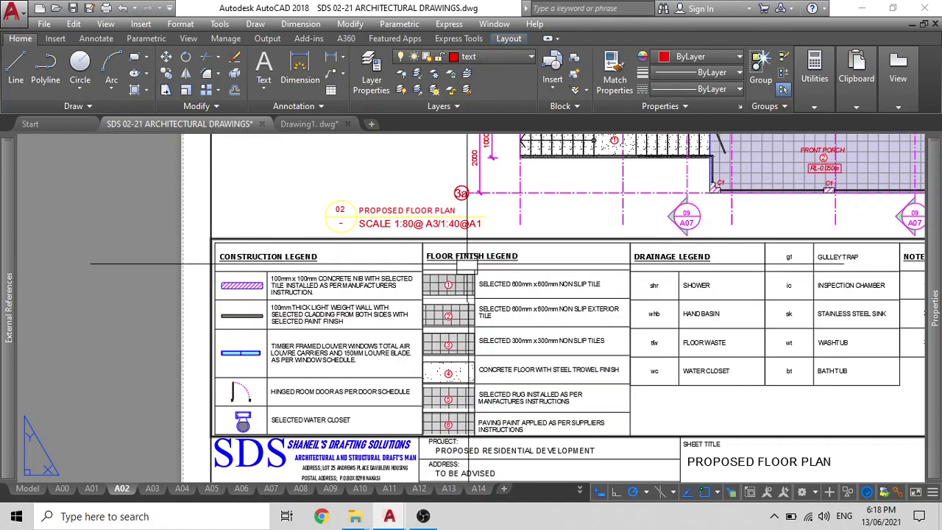
pyautogui.moveTo(747, 259); pyautogui.dragTo(670, 259, button='middle')
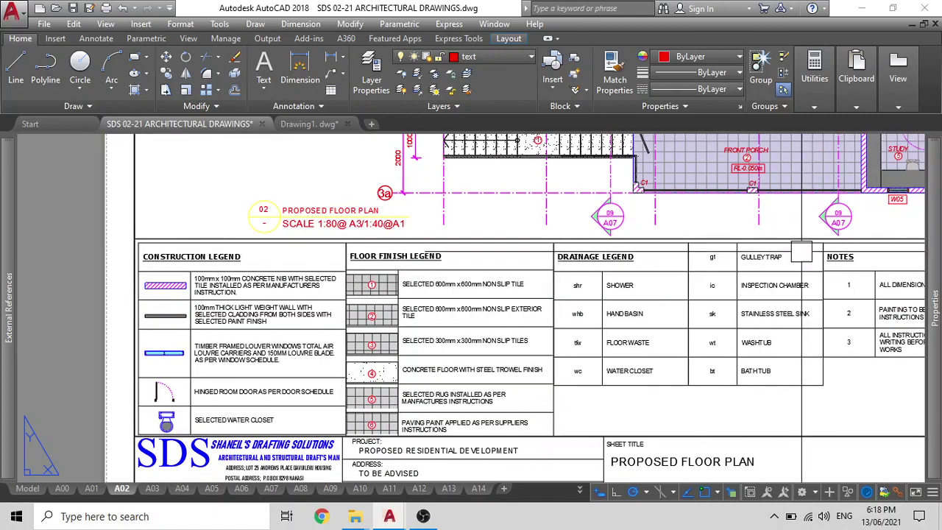
pyautogui.moveTo(205, 395); pyautogui.dragTo(190, 381, button='middle')
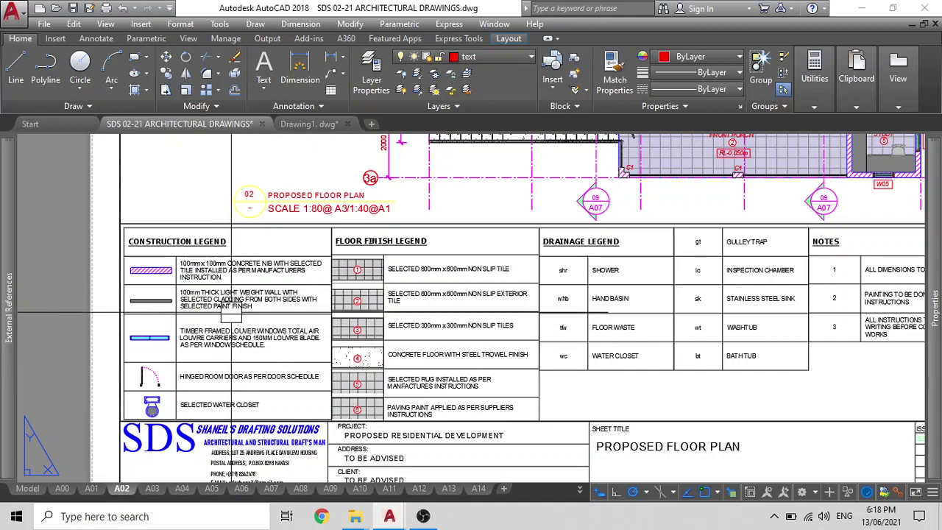
pyautogui.scroll(-2, 236, 317)
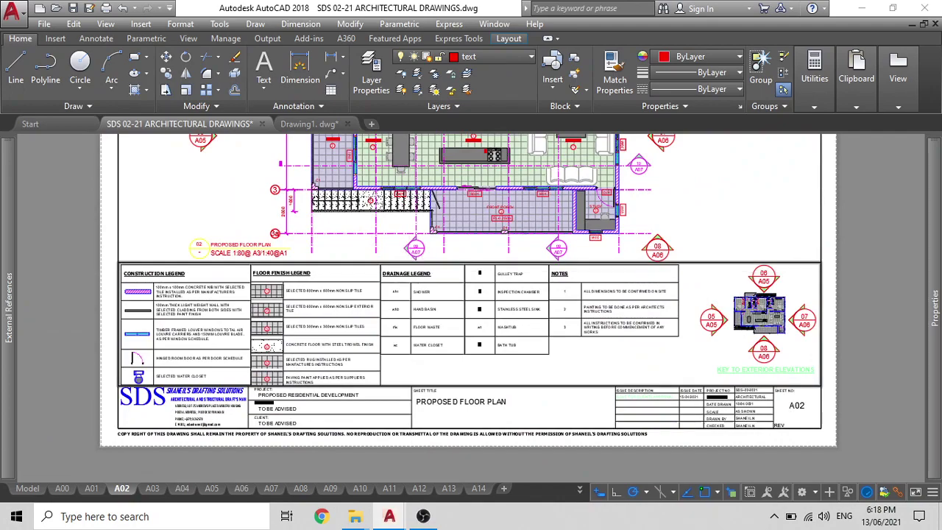
pyautogui.scroll(-2, 405, 274)
pyautogui.moveTo(420, 253); pyautogui.dragTo(489, 316, button='middle')
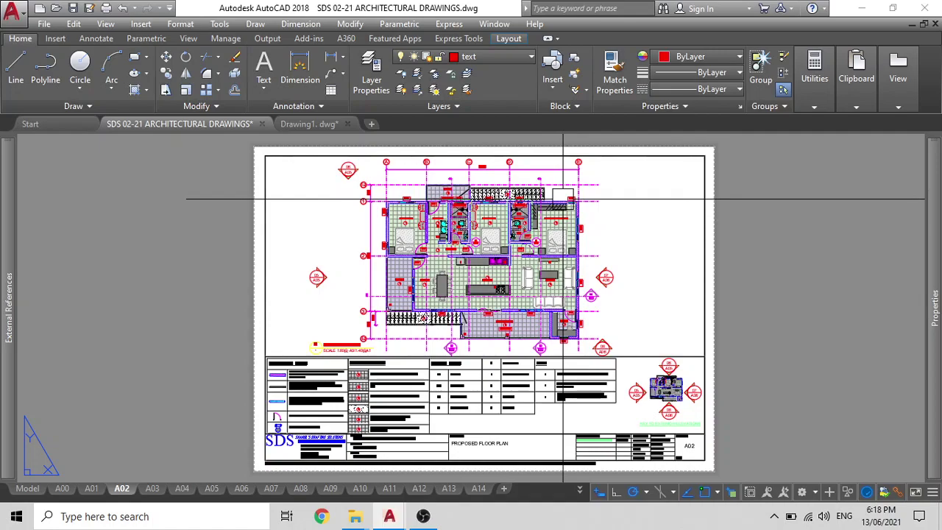
# Step: Back in Drawing1, start a new Standard-based table style named 'Architectural table'
pyautogui.click(307, 127)
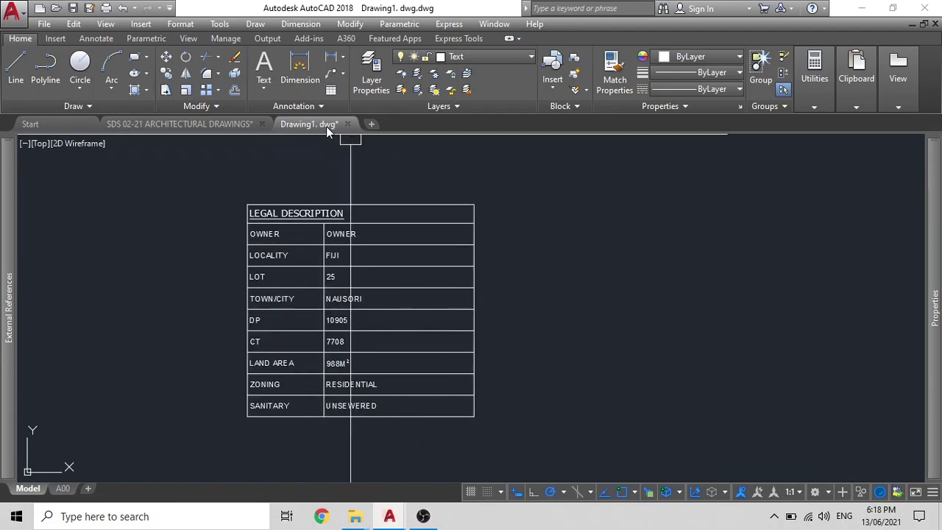
pyautogui.scroll(-2, 368, 199)
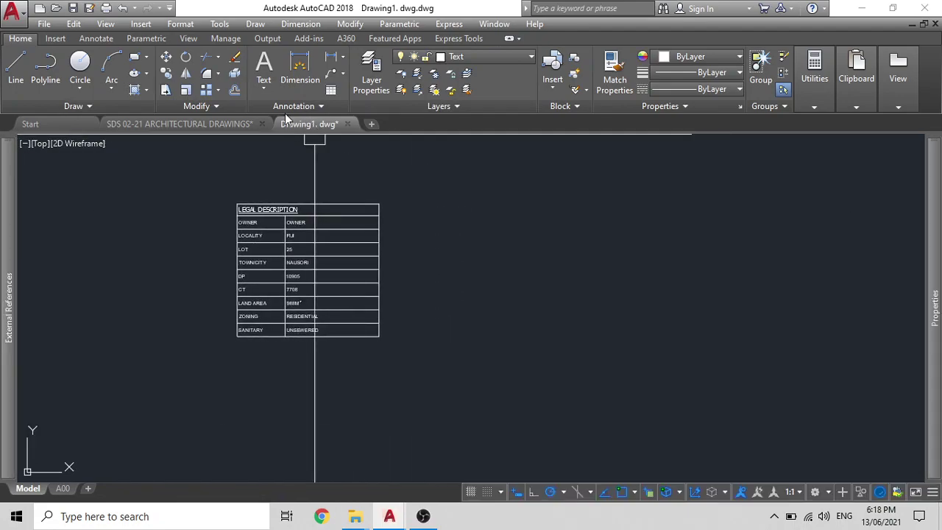
pyautogui.click(181, 24)
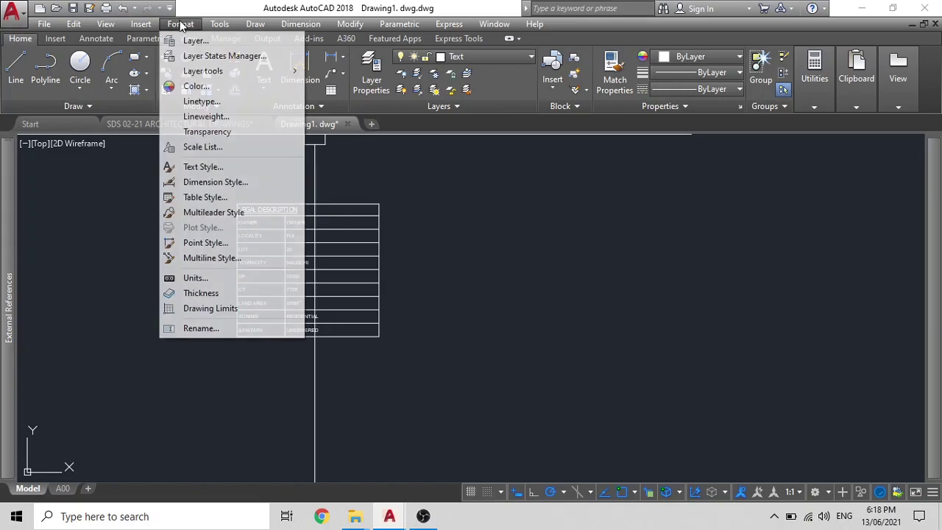
pyautogui.click(206, 197)
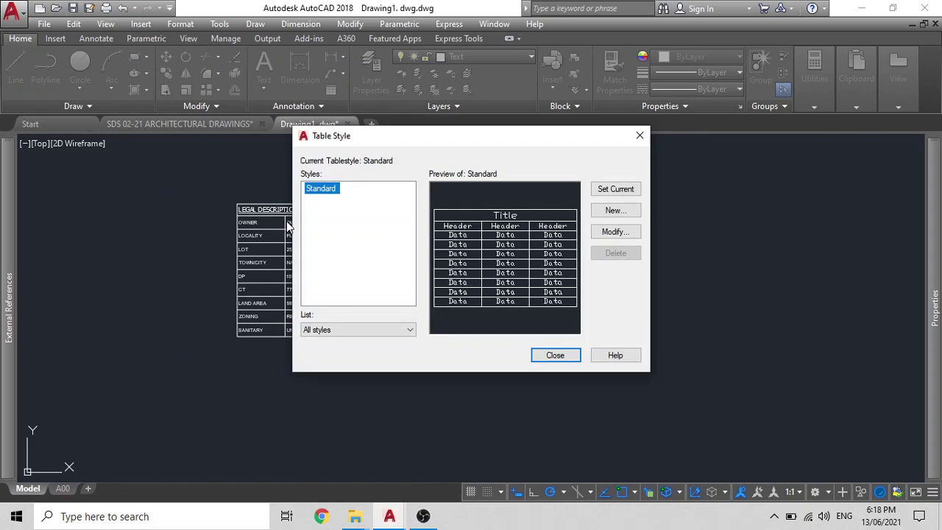
pyautogui.click(611, 212)
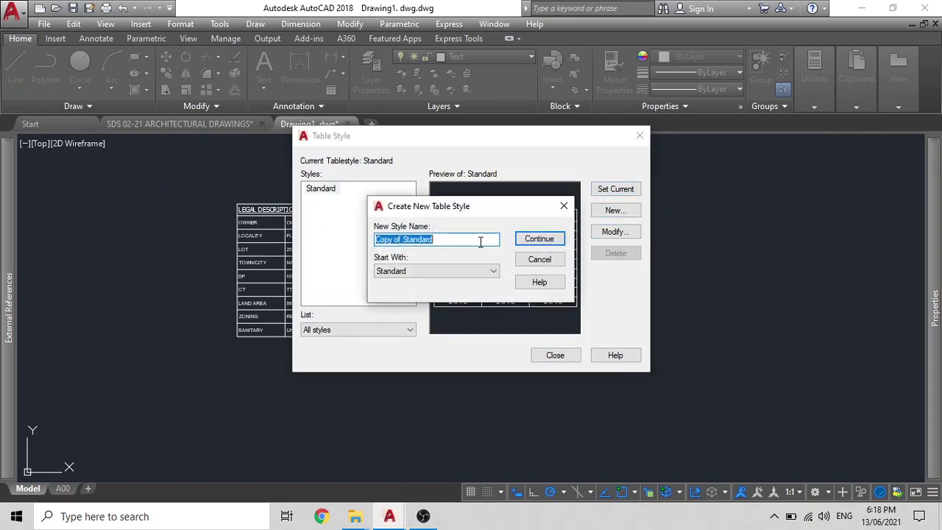
pyautogui.press('BackSpace')
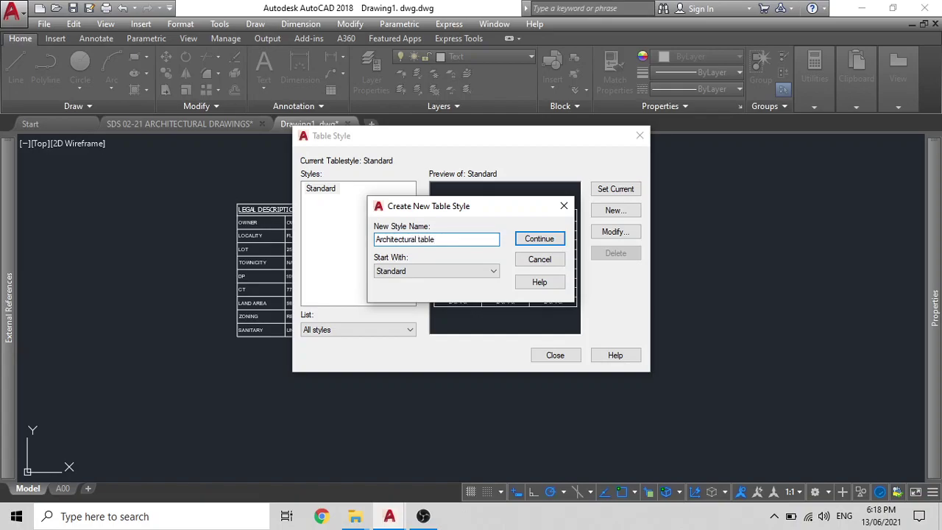
# Step: Give the style's Data cells no fill colour and Middle Left alignment
pyautogui.click(553, 240)
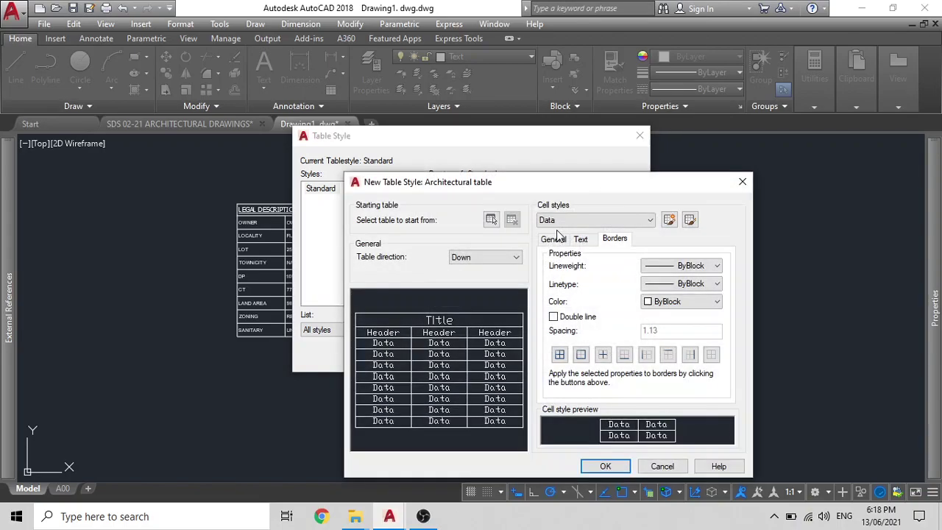
pyautogui.click(553, 240)
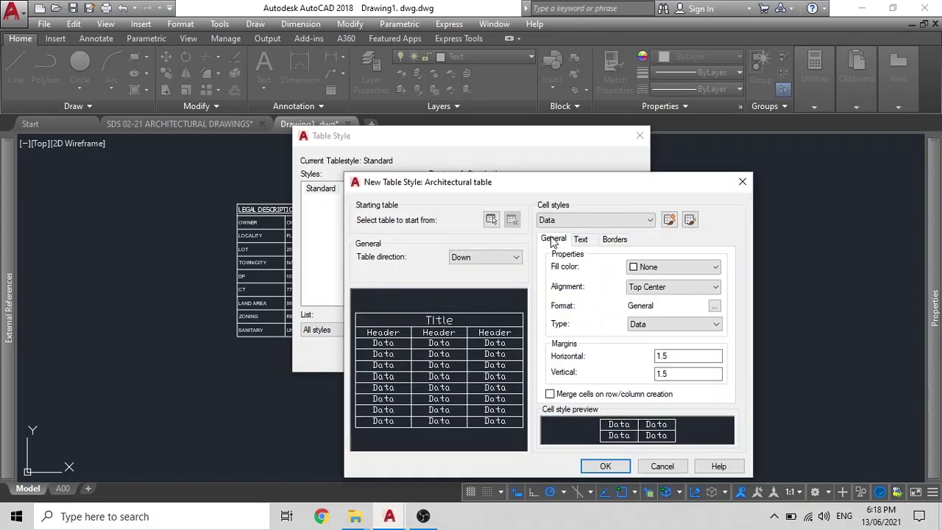
pyautogui.click(657, 267)
pyautogui.click(651, 292)
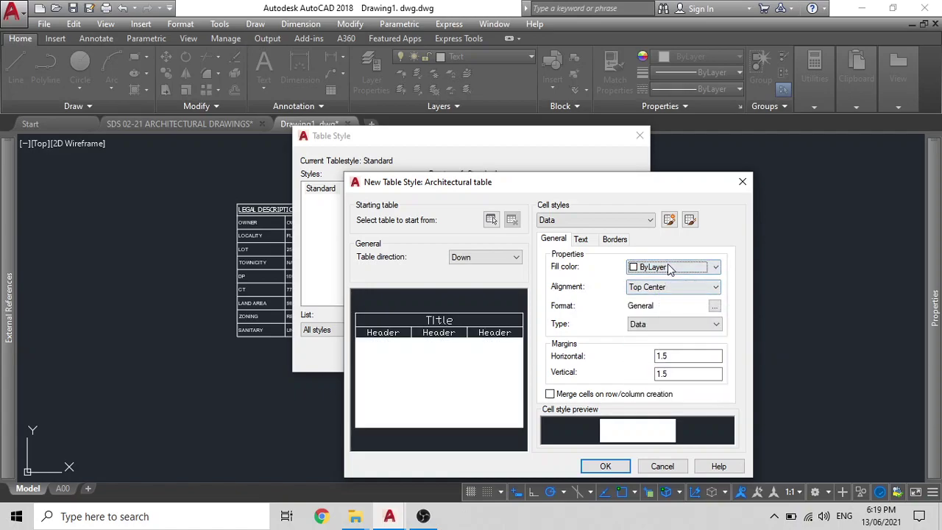
pyautogui.click(668, 267)
pyautogui.click(666, 276)
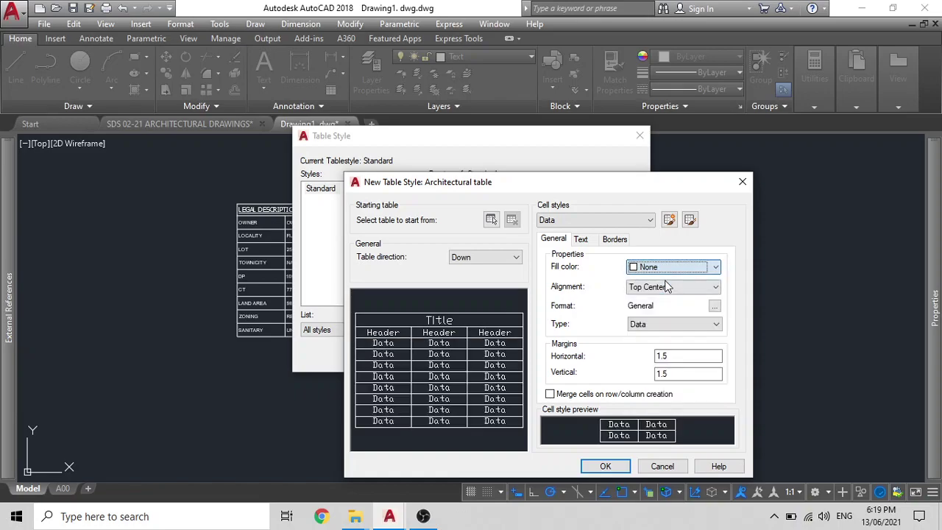
pyautogui.click(653, 288)
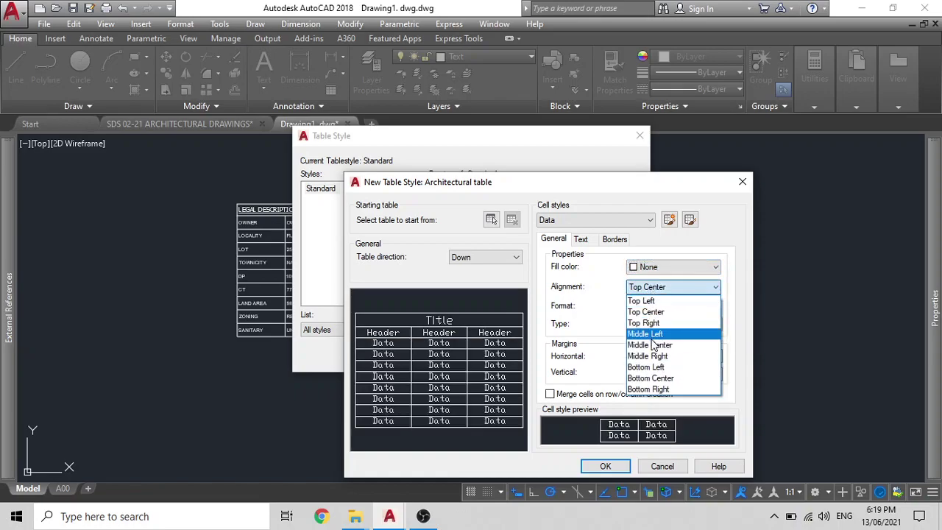
pyautogui.click(650, 344)
pyautogui.click(650, 287)
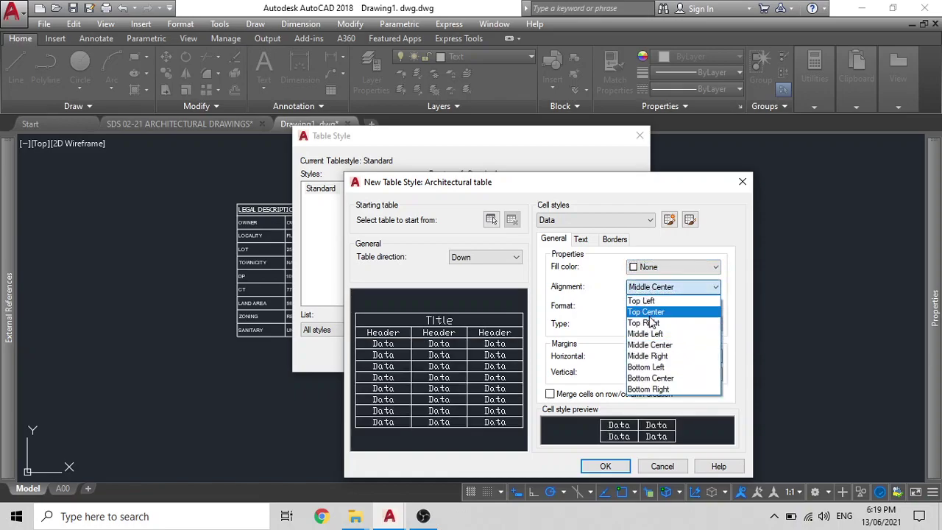
pyautogui.click(653, 332)
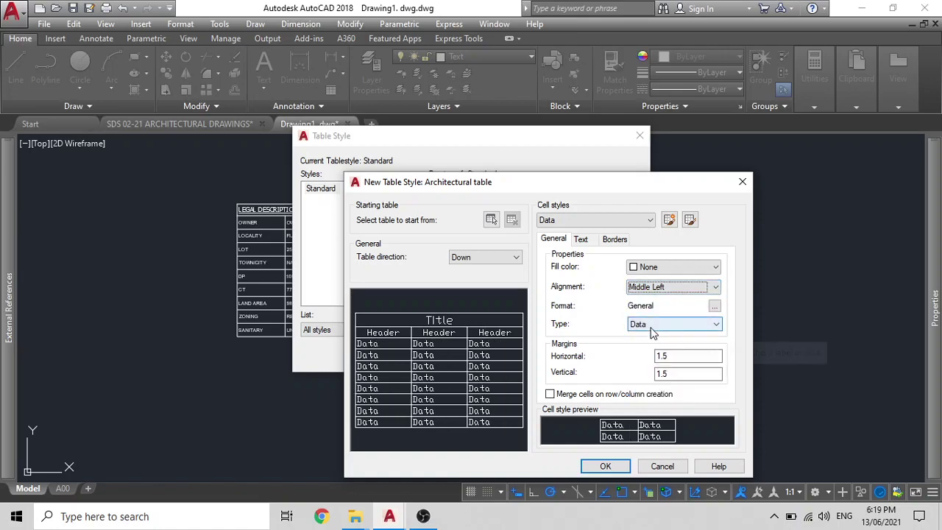
# Step: Set the Data cell format to Uppercase Text, keep type Data, with 1.5 margins
pyautogui.click(715, 307)
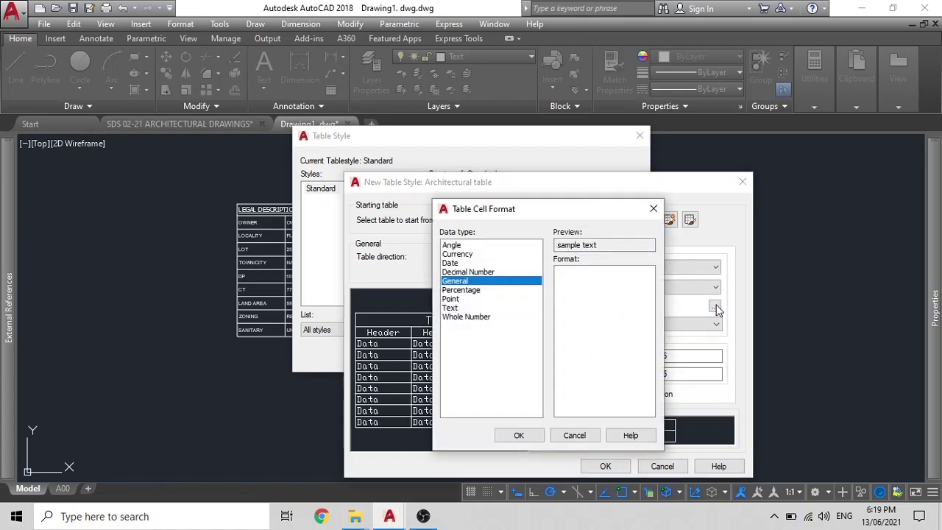
pyautogui.click(450, 307)
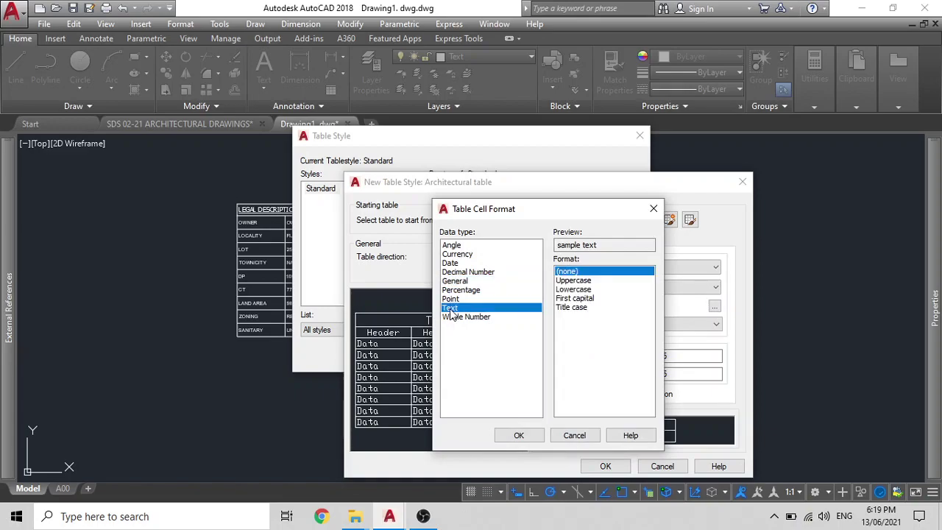
pyautogui.click(574, 281)
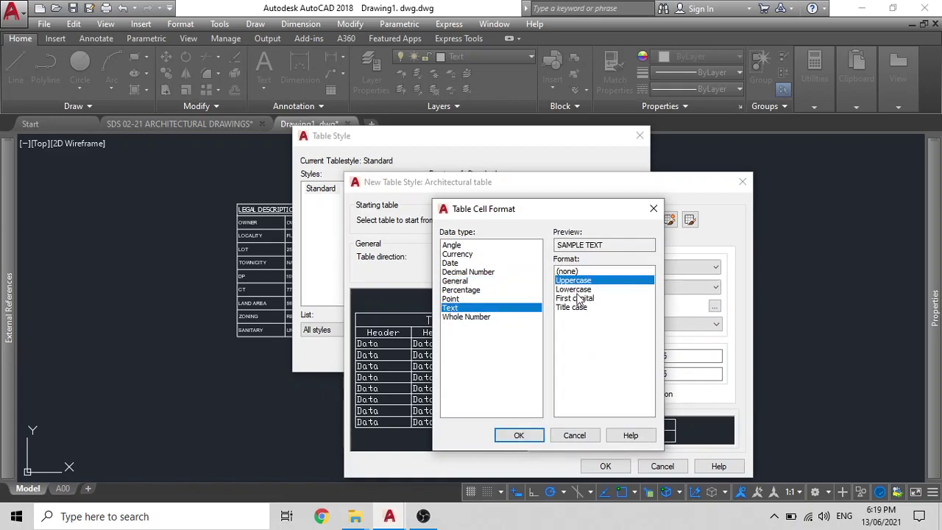
pyautogui.click(580, 299)
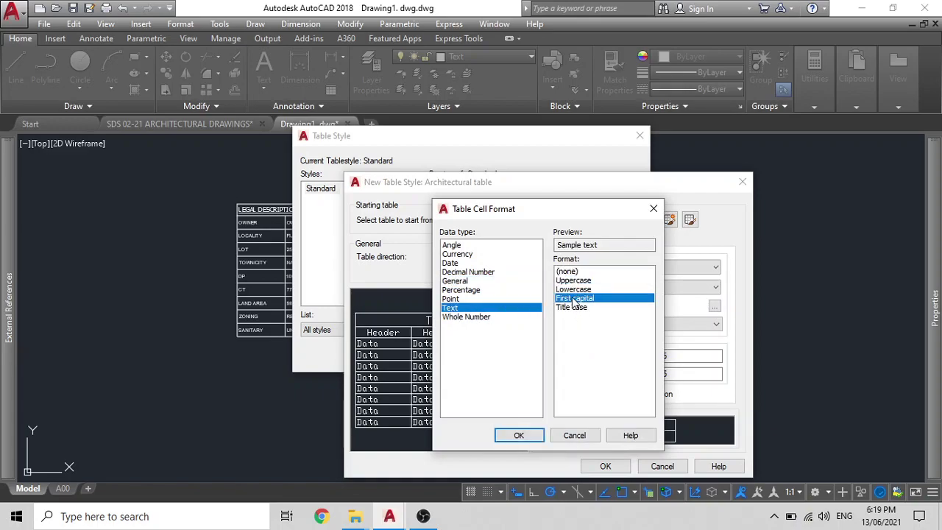
pyautogui.click(575, 283)
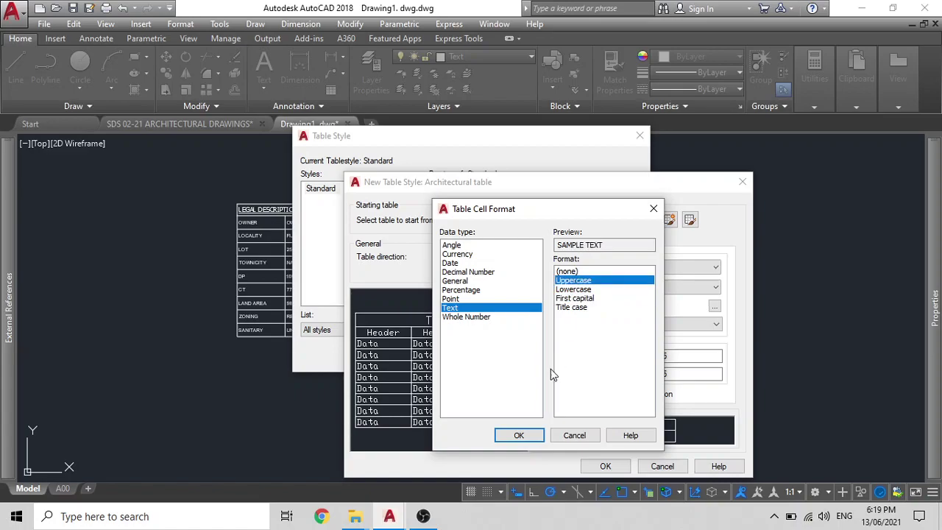
pyautogui.click(519, 435)
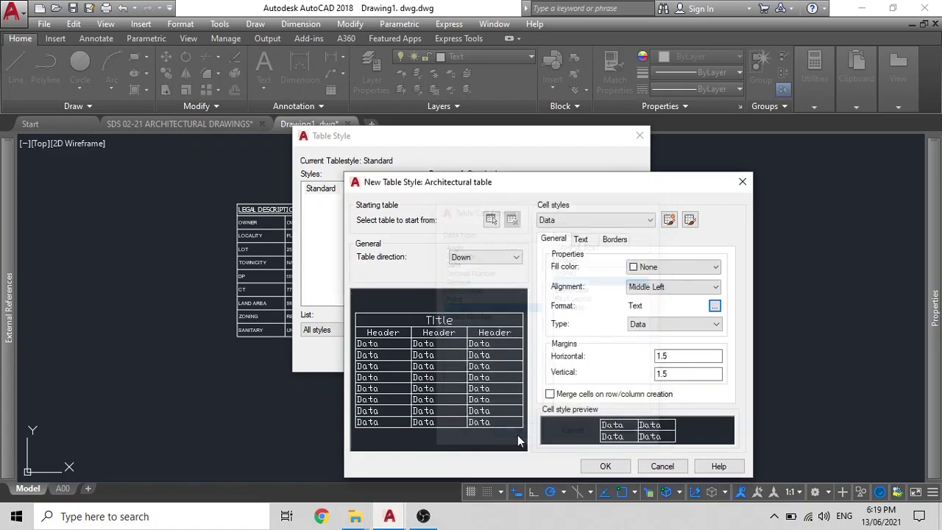
pyautogui.click(639, 328)
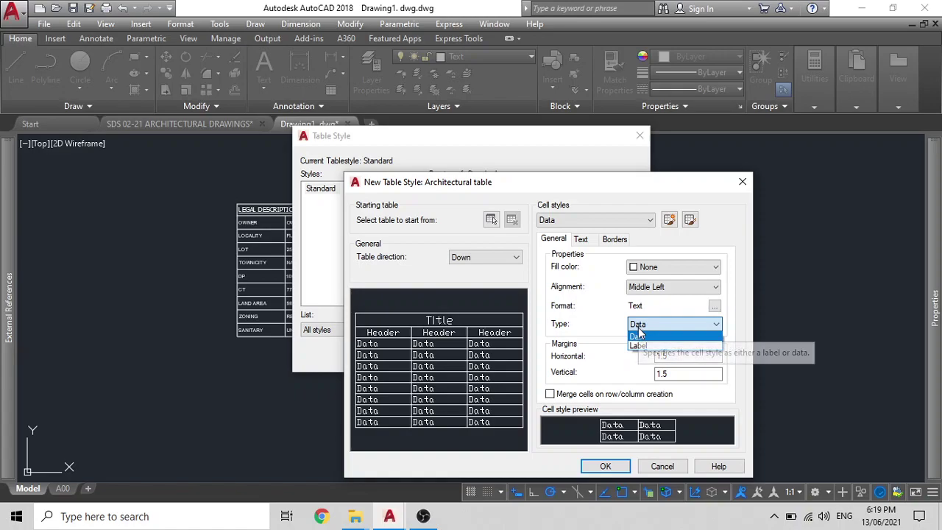
pyautogui.click(638, 336)
pyautogui.click(675, 373)
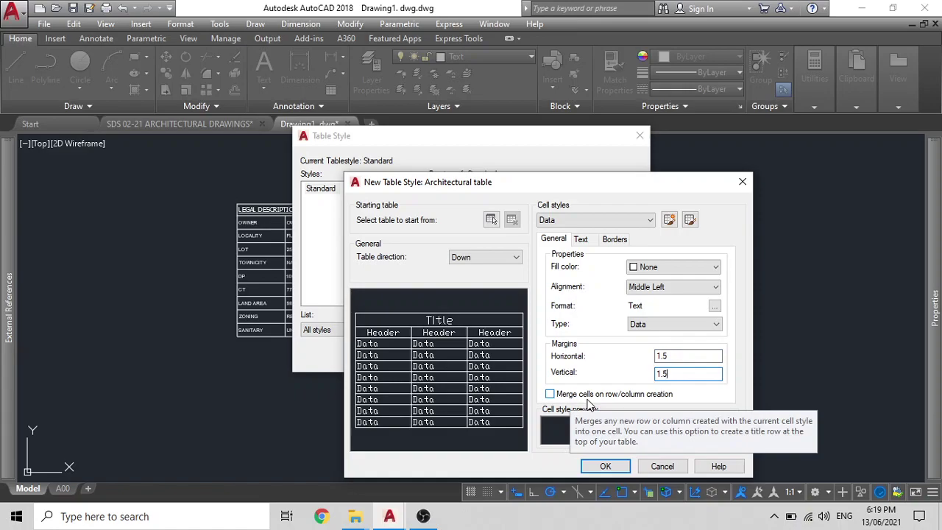
# Step: Make Data cell text use the Table text style in ByLayer colour
pyautogui.click(583, 240)
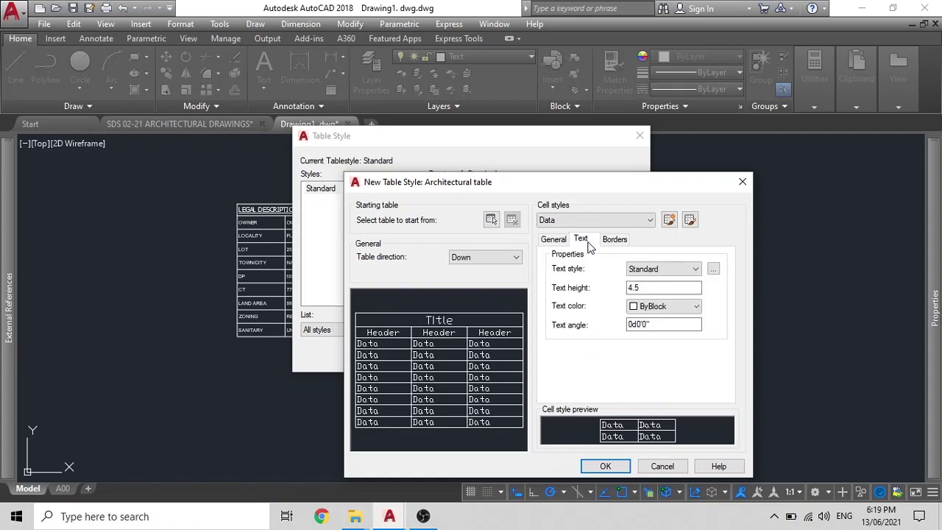
pyautogui.click(692, 269)
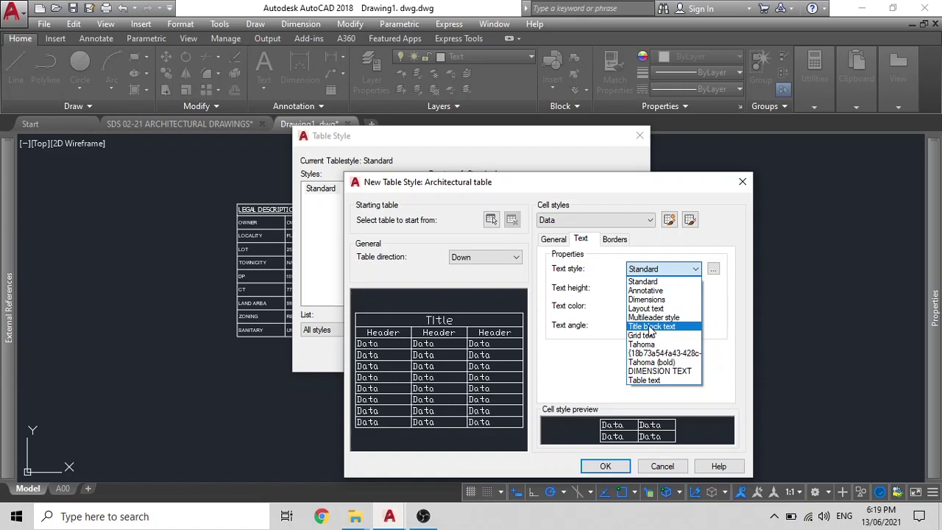
pyautogui.click(647, 381)
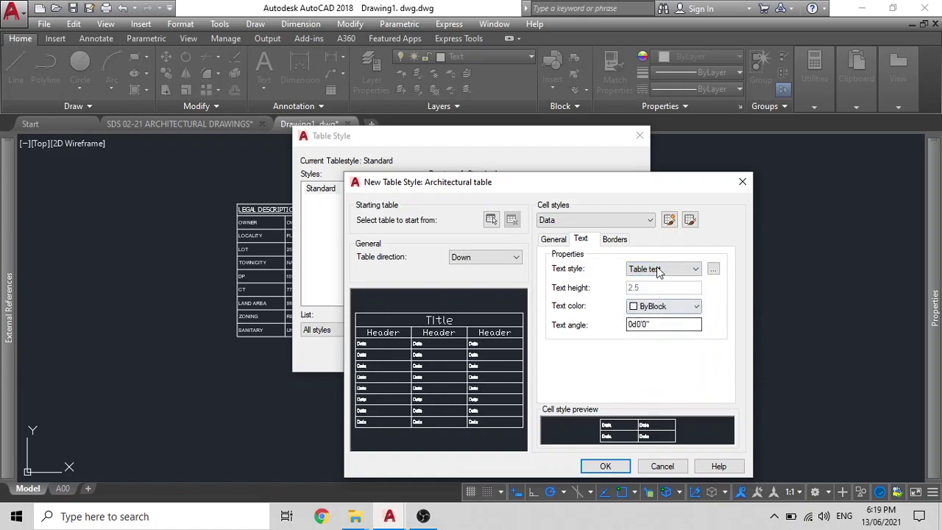
pyautogui.click(654, 307)
pyautogui.click(651, 320)
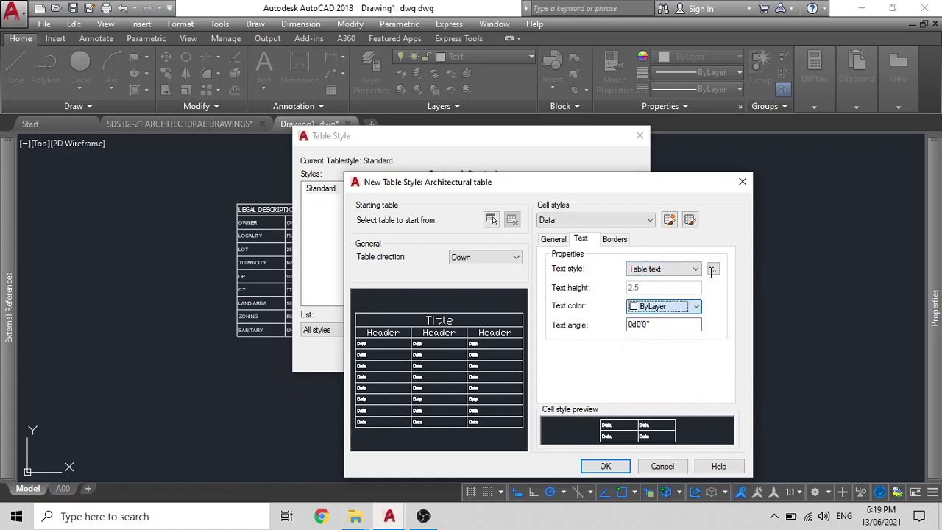
# Step: Set all Data cell borders to ByLayer lineweight, linetype and colour, and save the style
pyautogui.click(616, 241)
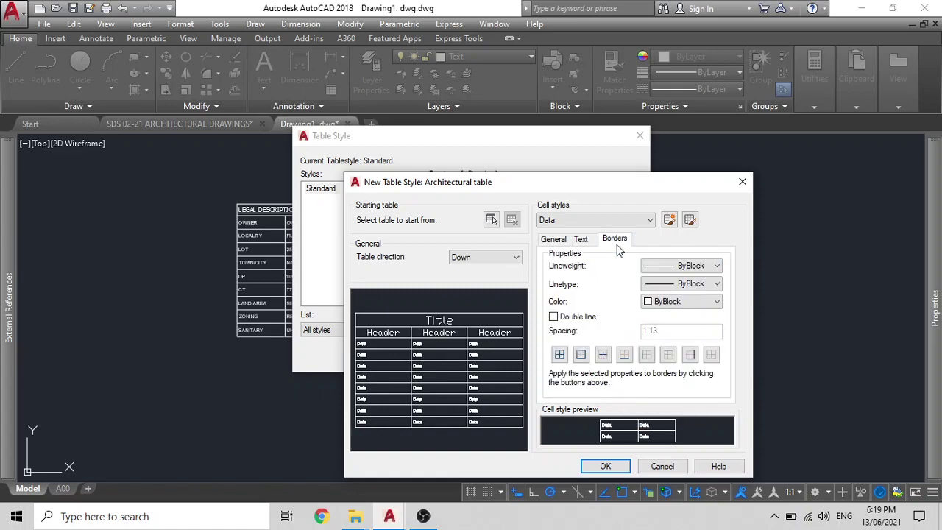
pyautogui.click(560, 357)
pyautogui.click(678, 266)
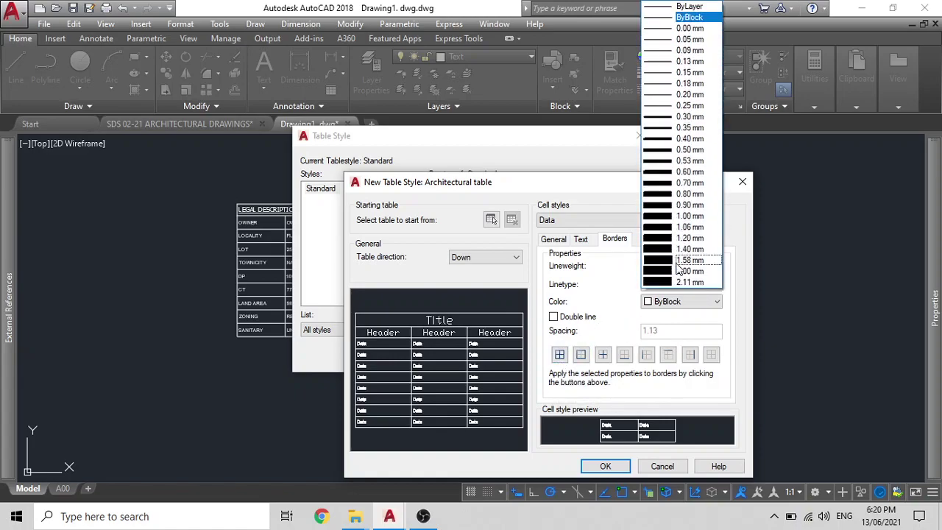
pyautogui.click(660, 9)
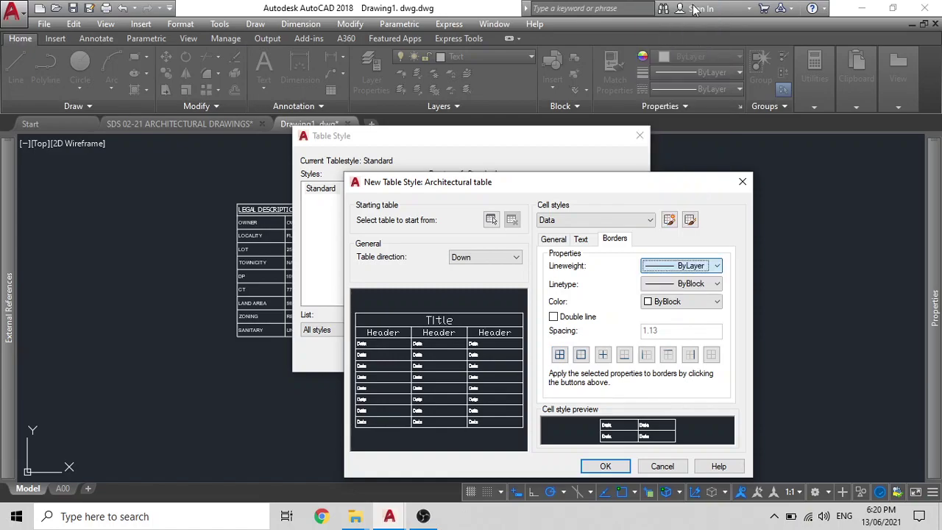
pyautogui.click(691, 284)
pyautogui.click(689, 296)
pyautogui.click(681, 301)
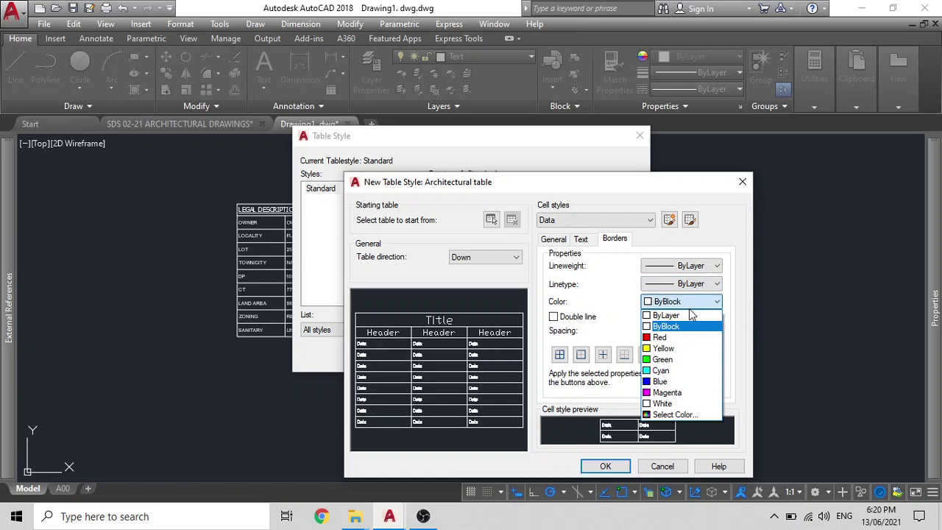
pyautogui.click(684, 313)
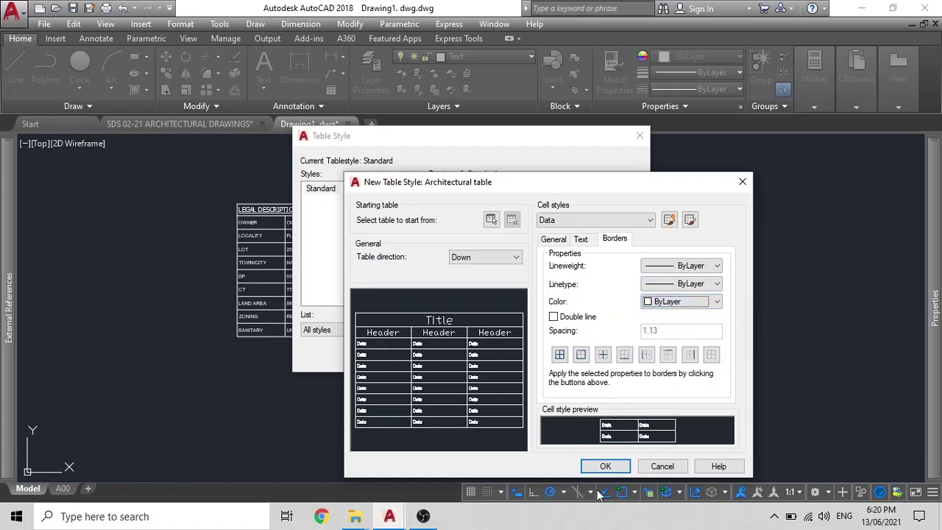
pyautogui.click(605, 466)
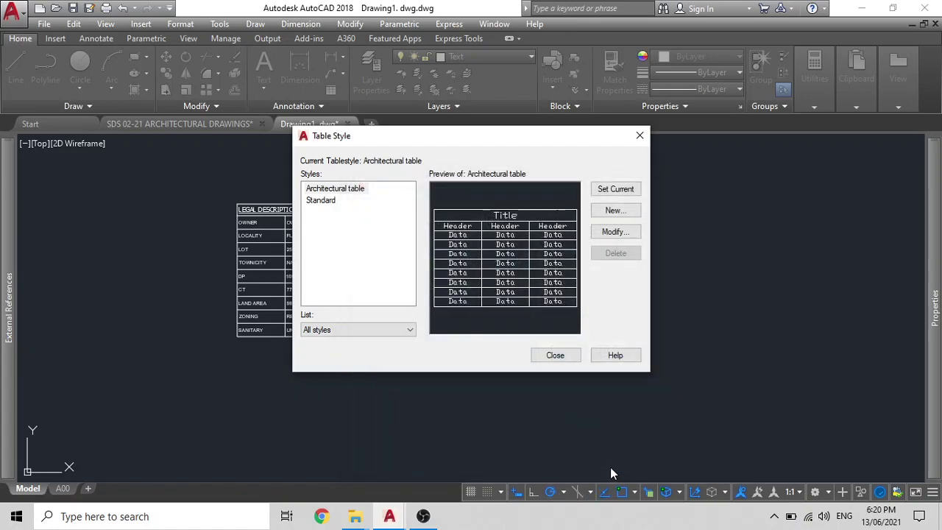
# Step: Make 'Architectural table' the current table style
pyautogui.click(339, 189)
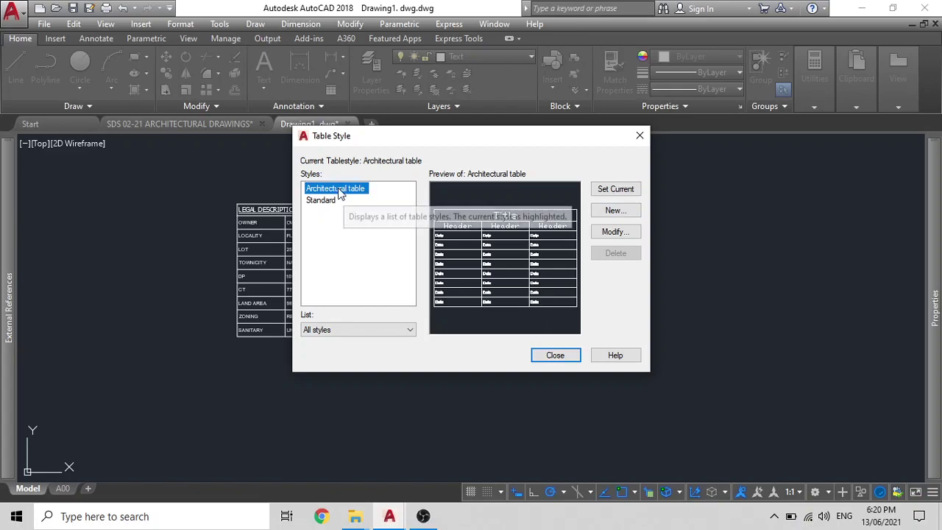
pyautogui.click(606, 189)
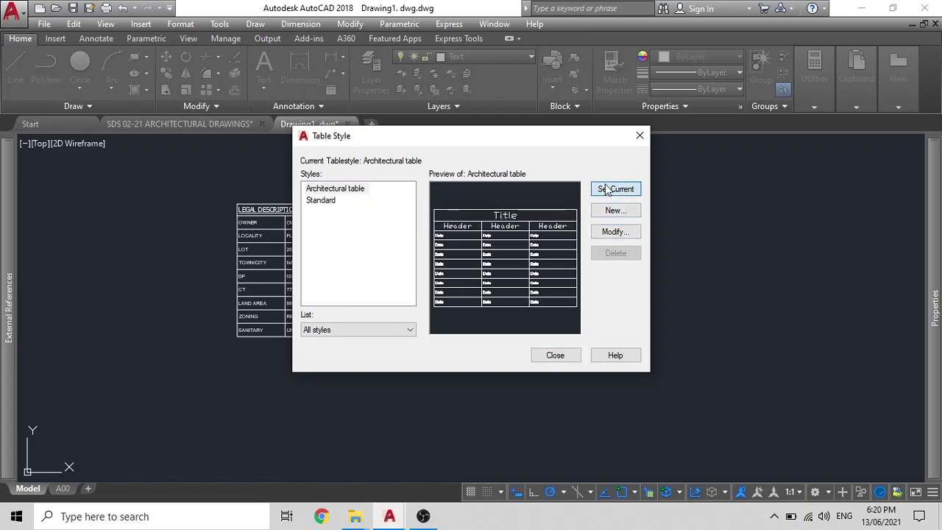
pyautogui.click(555, 356)
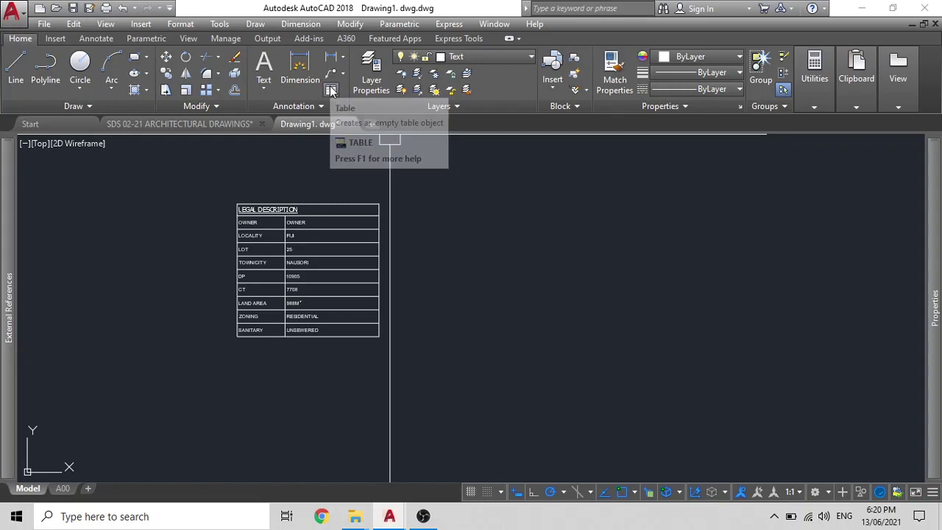
# Step: Insert a table with 2 columns, 2 data rows, 1000 column width and 500 row height
pyautogui.click(331, 90)
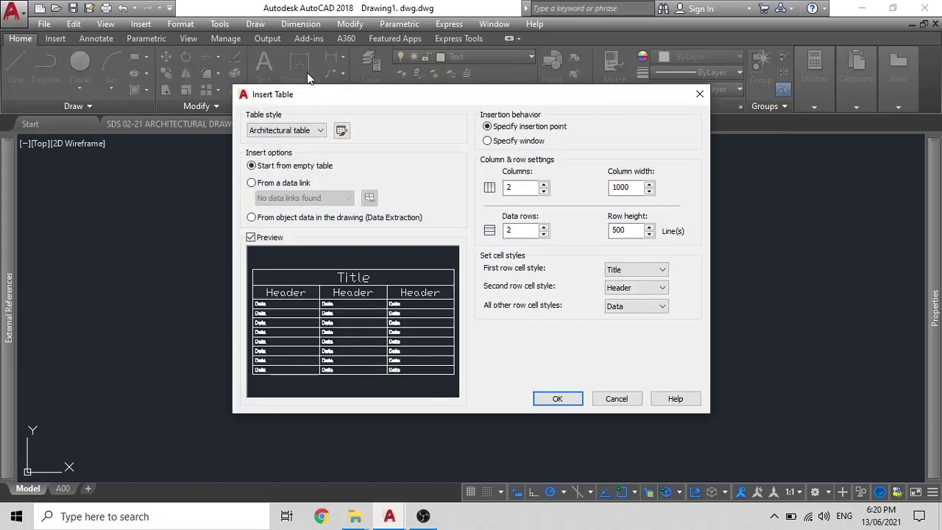
pyautogui.doubleClick(631, 187)
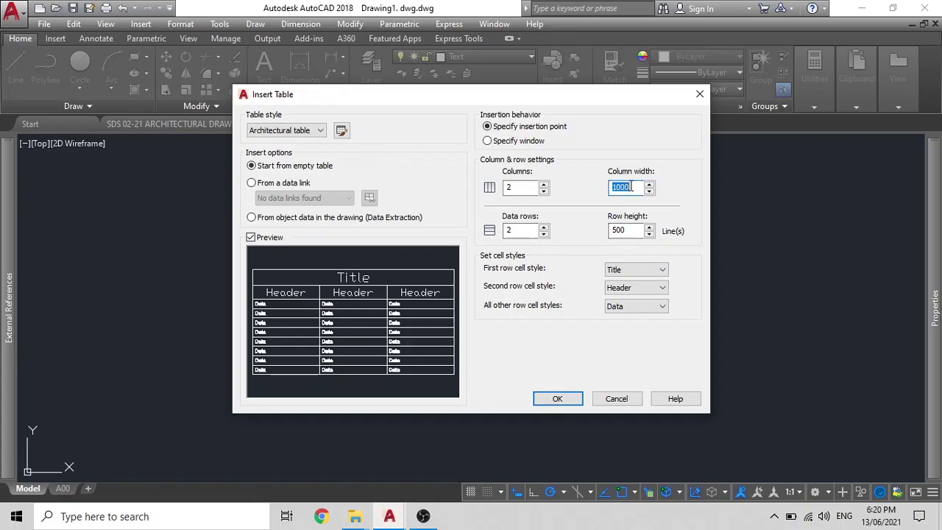
pyautogui.doubleClick(517, 187)
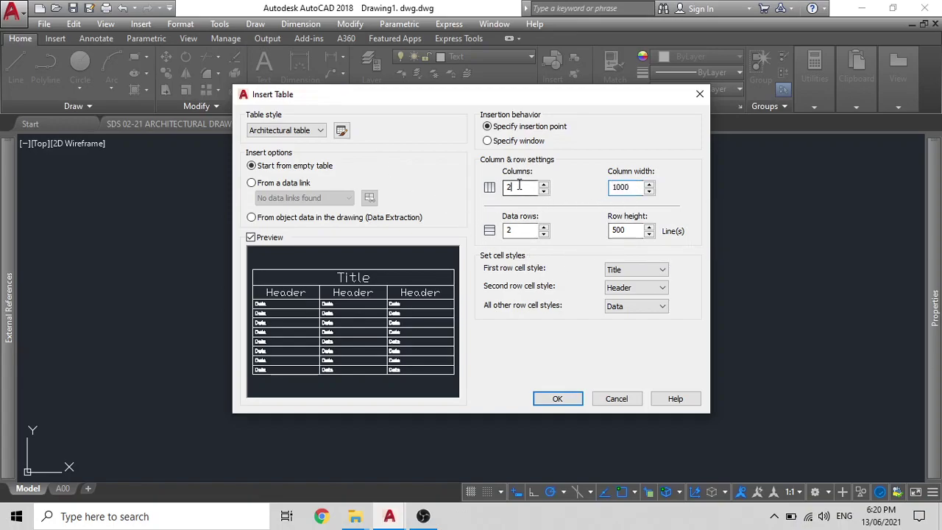
pyautogui.click(522, 228)
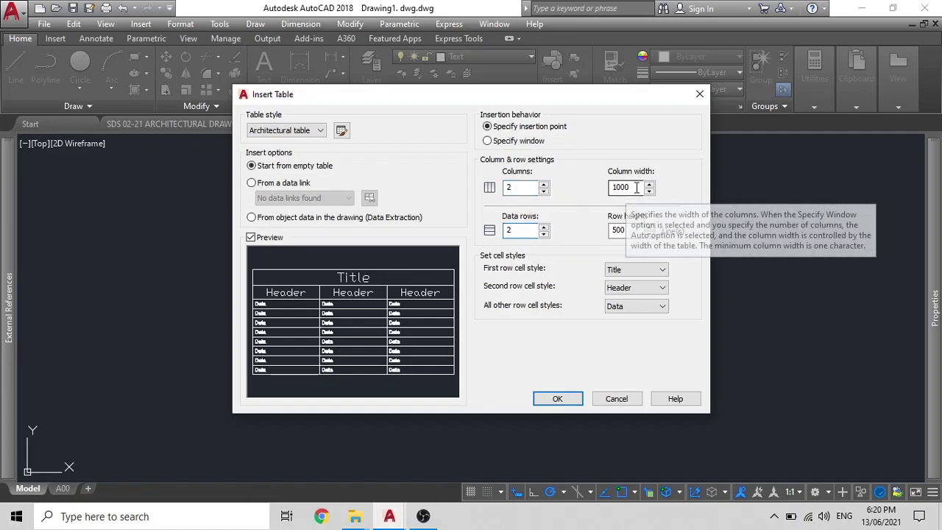
pyautogui.click(629, 231)
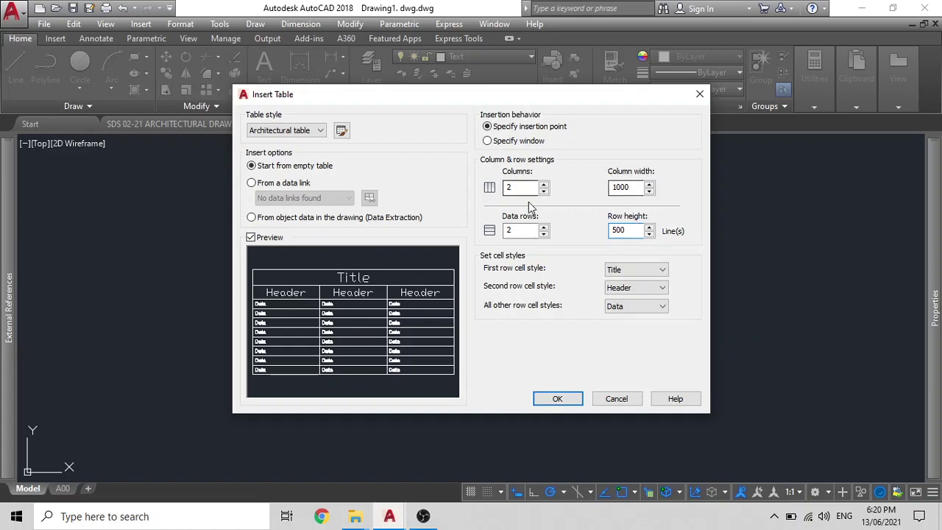
pyautogui.click(558, 399)
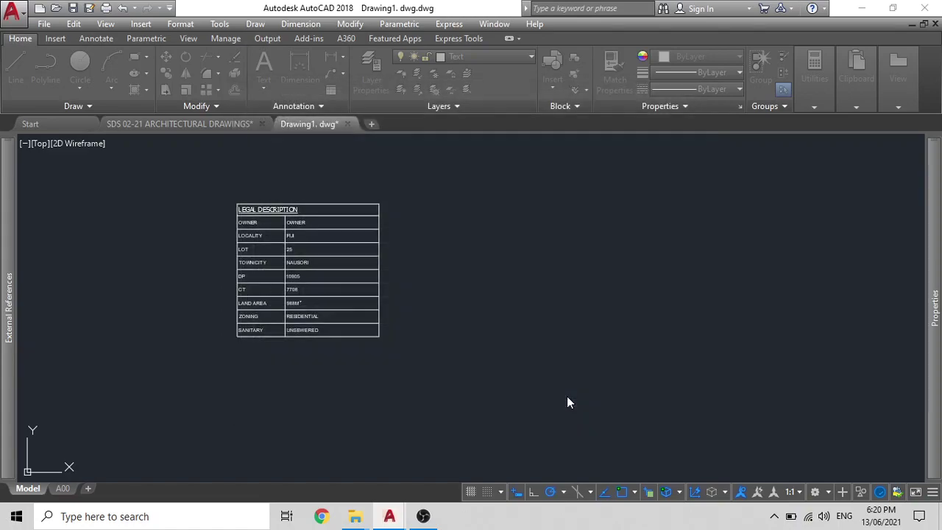
# Step: Place the new table to the right of the Legal Description table
pyautogui.click(531, 210)
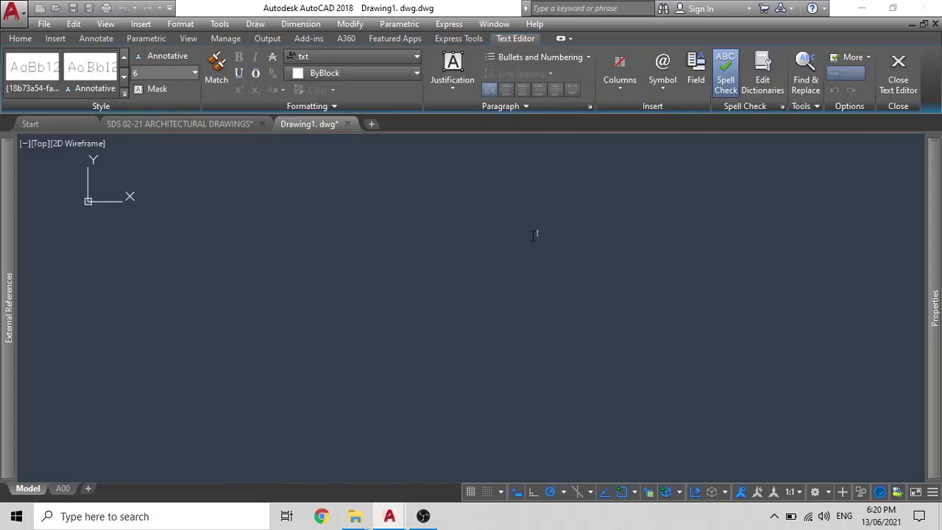
pyautogui.scroll(-2, 534, 236)
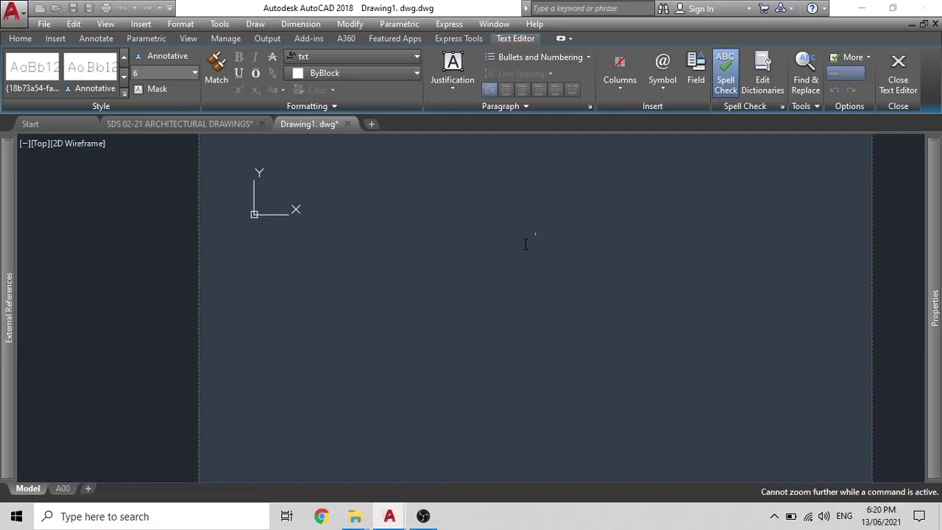
pyautogui.press('Escape')
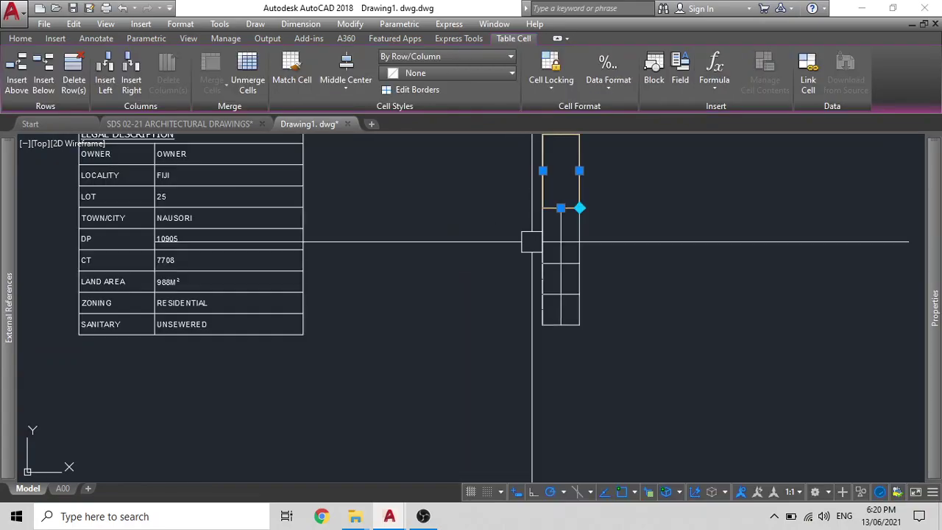
pyautogui.press('Escape')
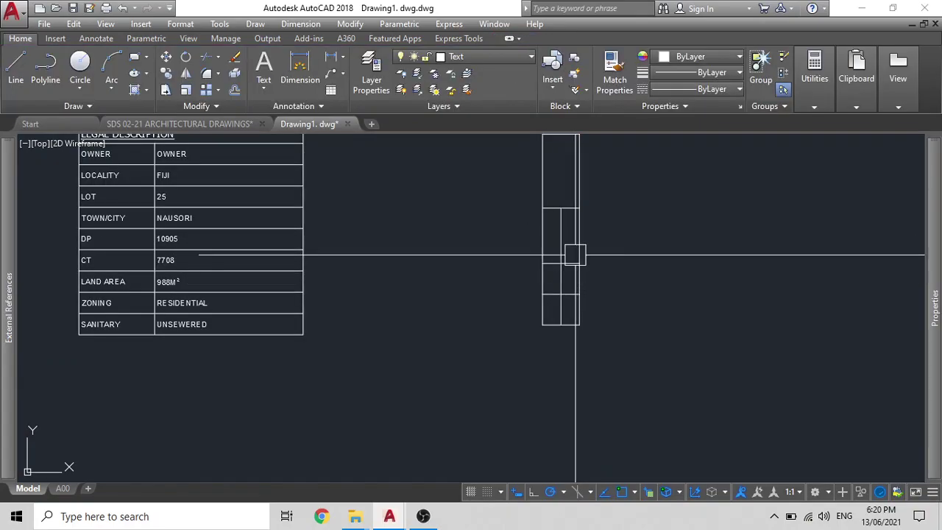
pyautogui.moveTo(575, 254); pyautogui.dragTo(553, 300, button='middle')
pyautogui.scroll(2, 548, 313)
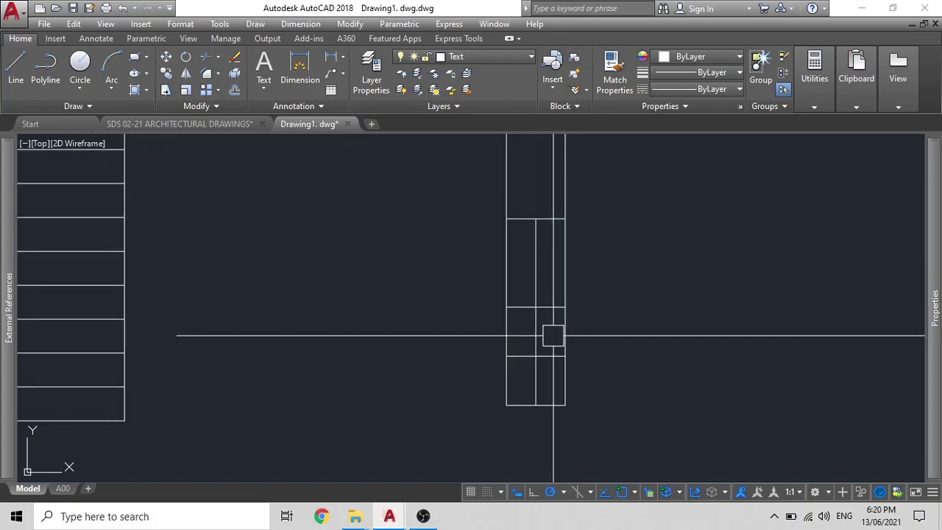
pyautogui.scroll(3, 554, 335)
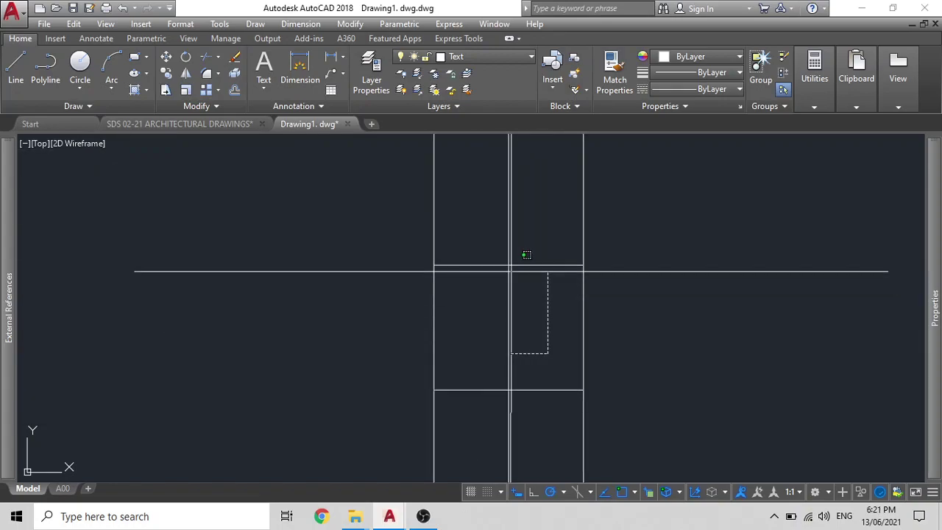
pyautogui.scroll(-3, 519, 242)
pyautogui.moveTo(511, 231); pyautogui.dragTo(502, 136, button='middle')
# Step: Delete the extra rows, leaving the new table with two cells
pyautogui.click(515, 184)
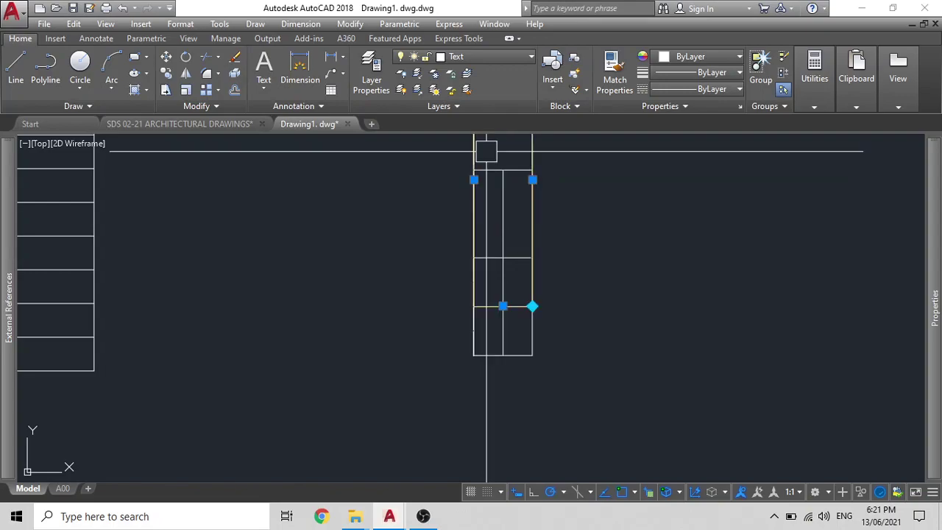
pyautogui.scroll(-1, 549, 221)
pyautogui.moveTo(549, 215); pyautogui.dragTo(543, 293, button='middle')
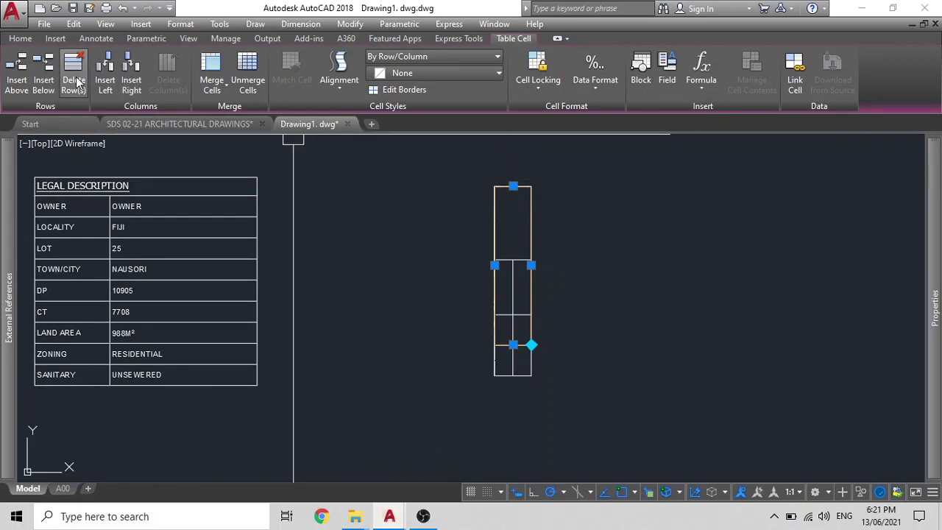
pyautogui.click(73, 70)
pyautogui.press('Escape')
pyautogui.scroll(4, 504, 198)
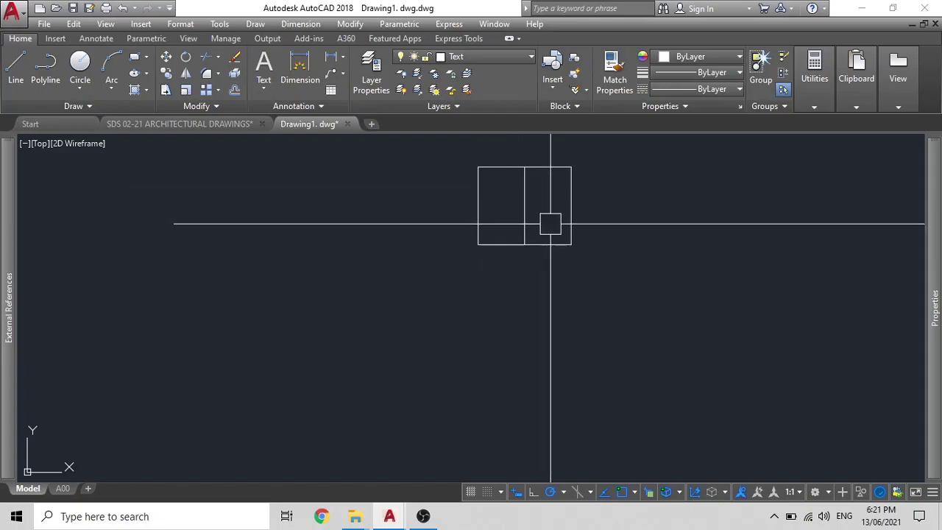
# Step: Make the left table cell 4000 wide and 1150 high in Properties
pyautogui.click(507, 221)
pyautogui.moveTo(929, 260)
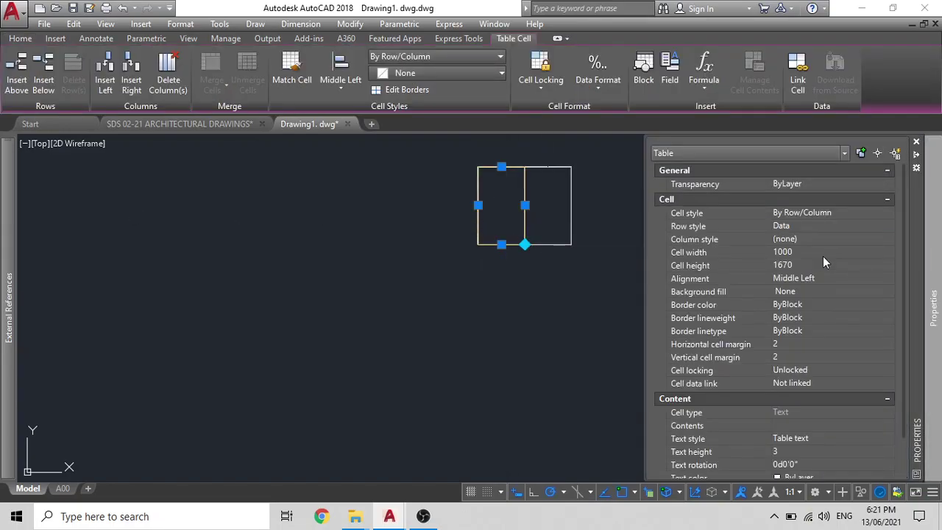
pyautogui.click(803, 252)
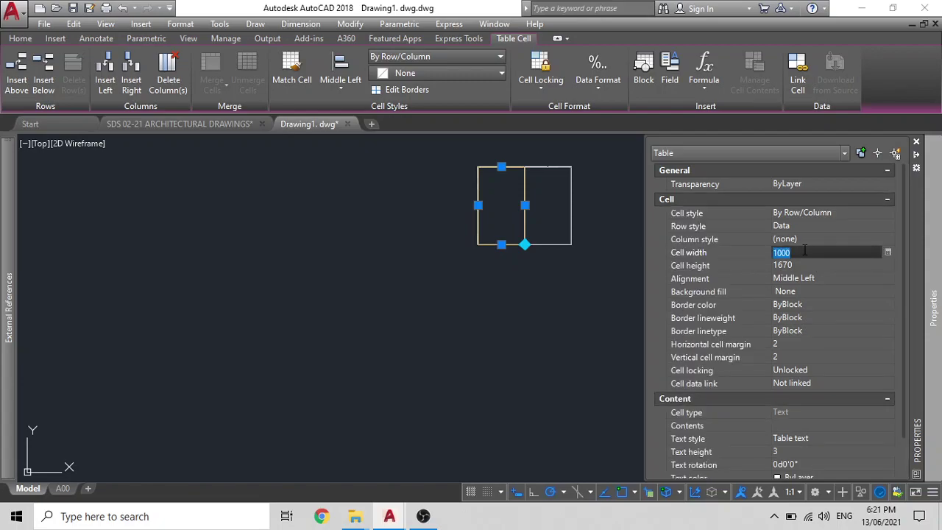
pyautogui.write('400')
pyautogui.press('Return')
pyautogui.click(794, 252)
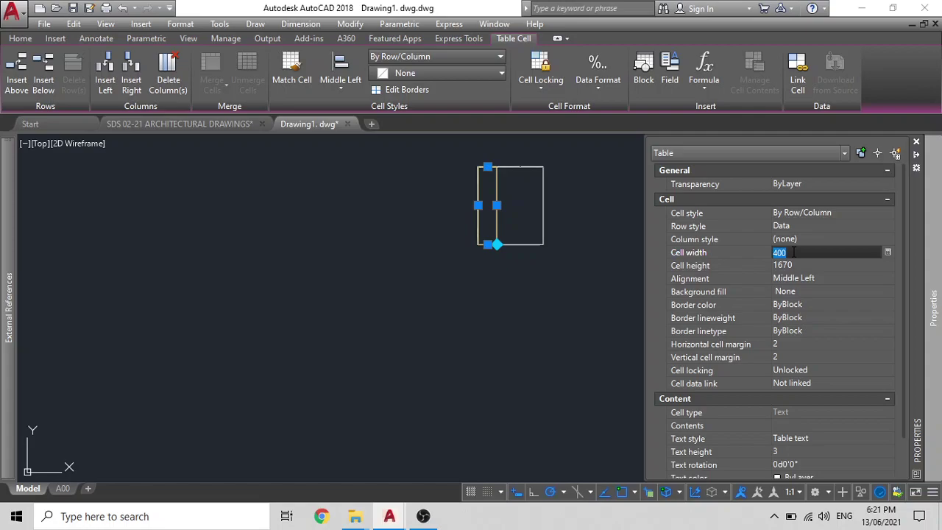
pyautogui.write('40')
pyautogui.click(797, 264)
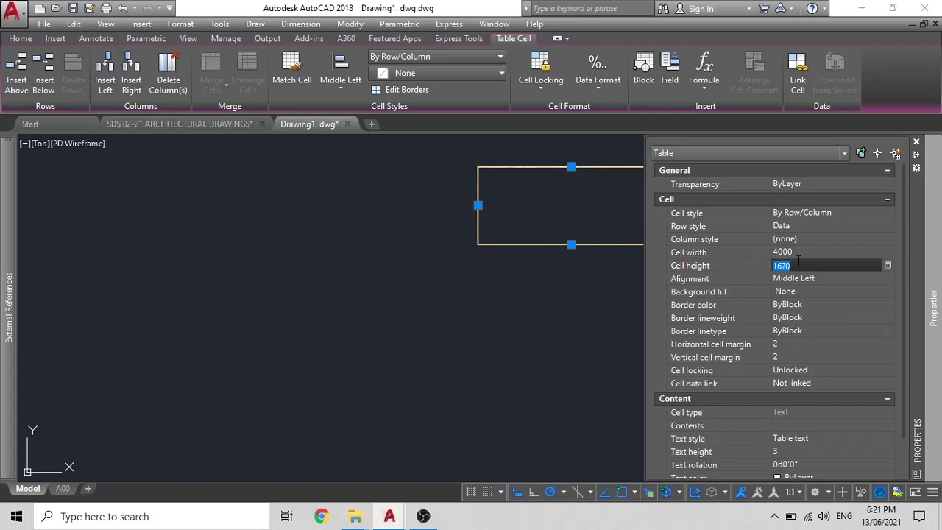
pyautogui.write('15')
pyautogui.press('Return')
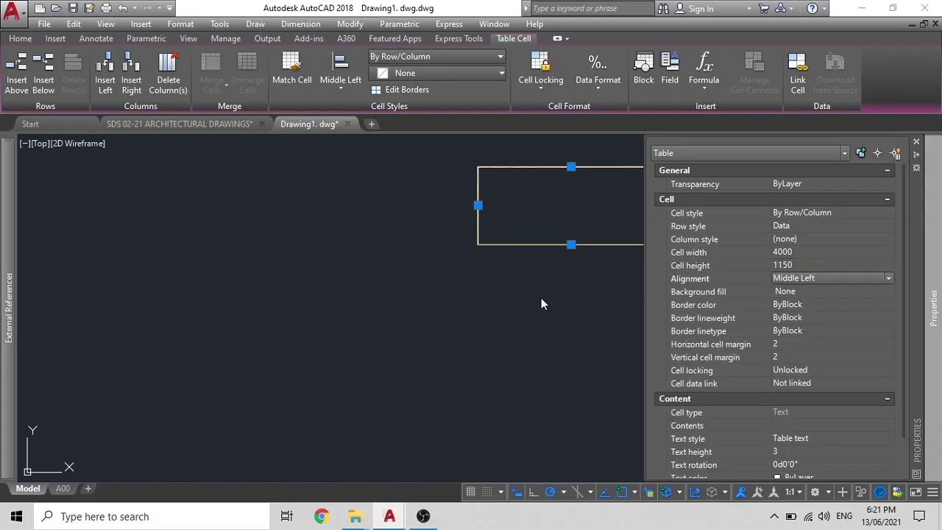
# Step: Change the right cell's width from 1000 to 8000
pyautogui.click(543, 293)
pyautogui.moveTo(610, 255); pyautogui.dragTo(538, 294, button='middle')
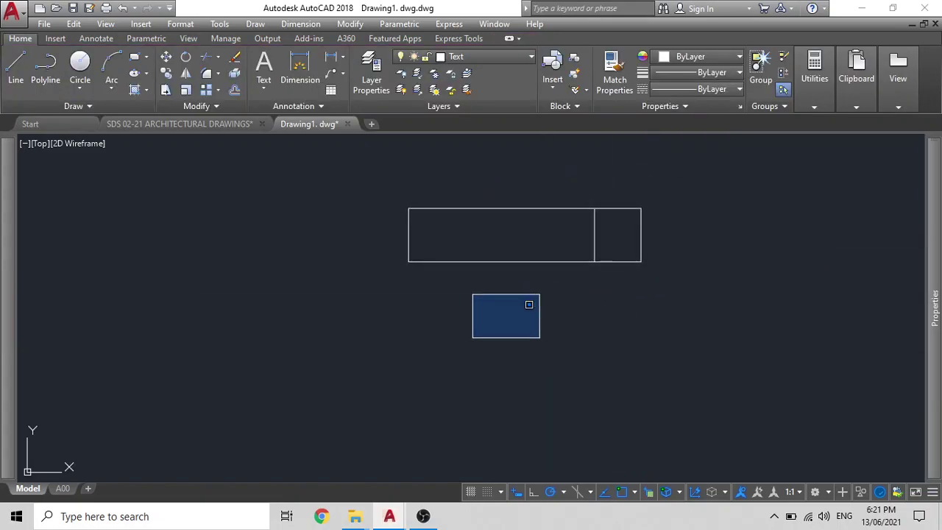
pyautogui.click(586, 259)
pyautogui.moveTo(566, 233)
pyautogui.mouseDown(button='middle')
pyautogui.moveTo(479, 246)
pyautogui.moveTo(500, 236)
pyautogui.mouseUp(button='middle')
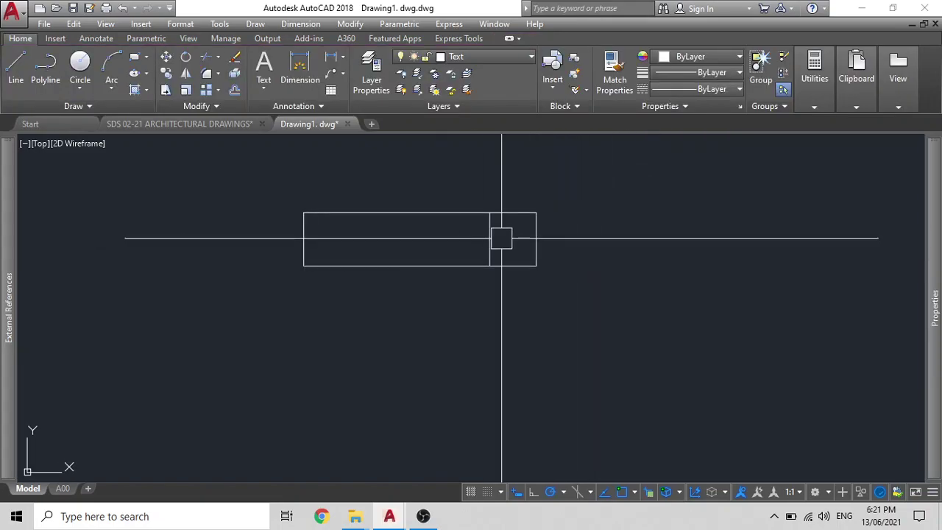
pyautogui.click(511, 237)
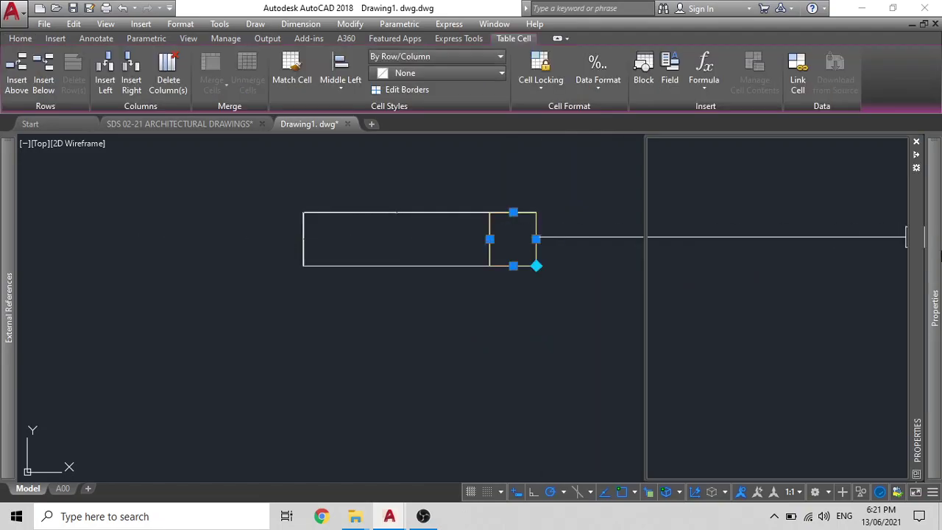
pyautogui.moveTo(933, 309)
pyautogui.click(793, 252)
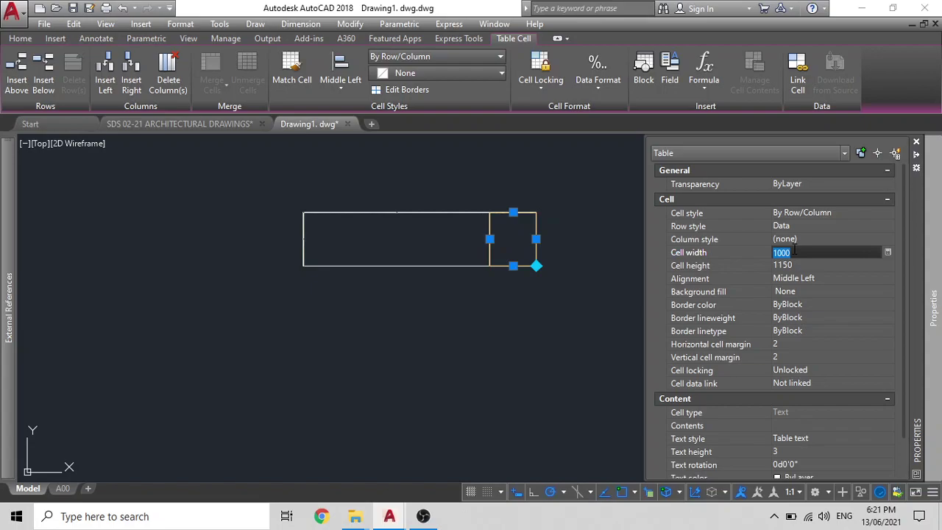
pyautogui.press('BackSpace')
pyautogui.press('Tab')
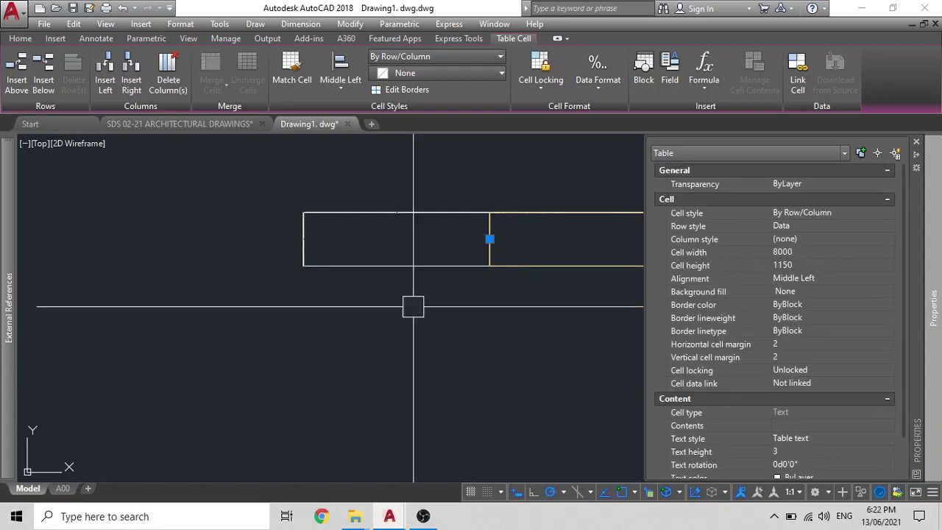
pyautogui.press('Escape')
pyautogui.click(483, 282)
# Step: Window-select both cells of the new table
pyautogui.press('Escape')
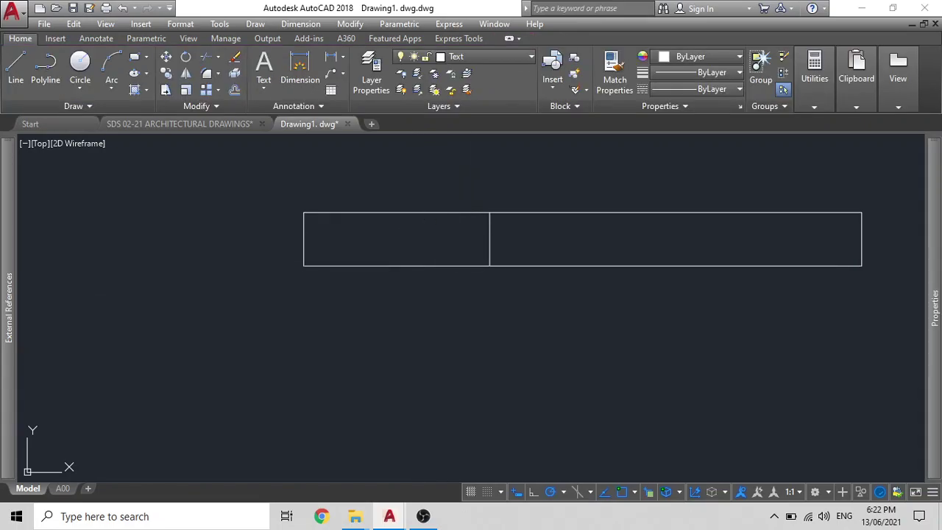
pyautogui.doubleClick(442, 250)
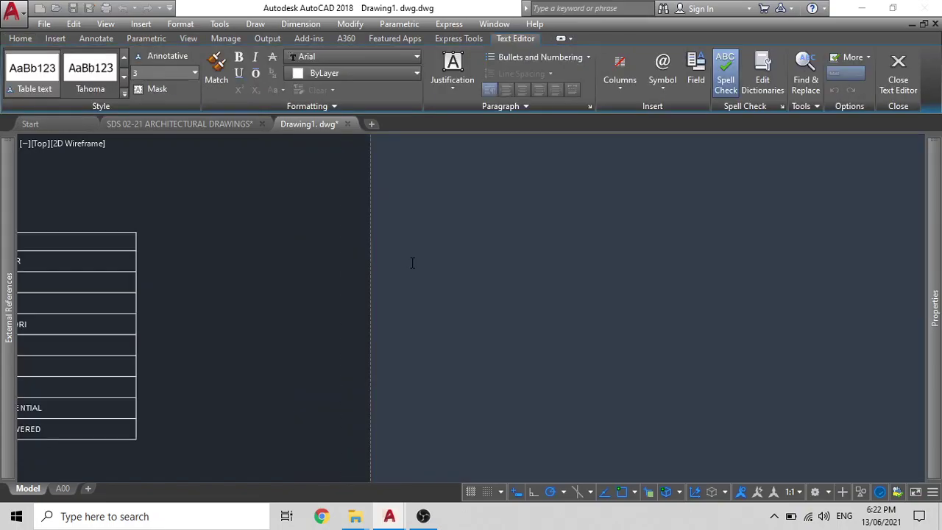
pyautogui.scroll(-5, 412, 262)
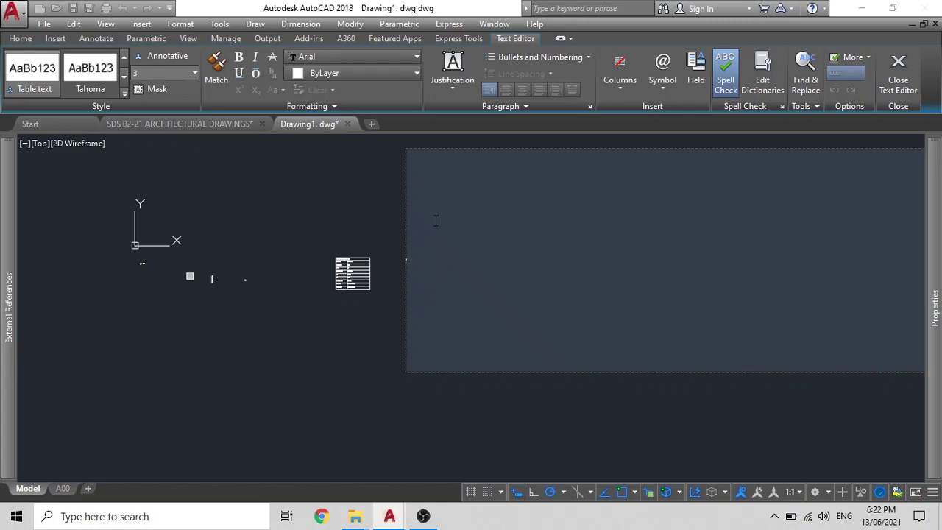
pyautogui.click(425, 263)
pyautogui.scroll(5, 427, 265)
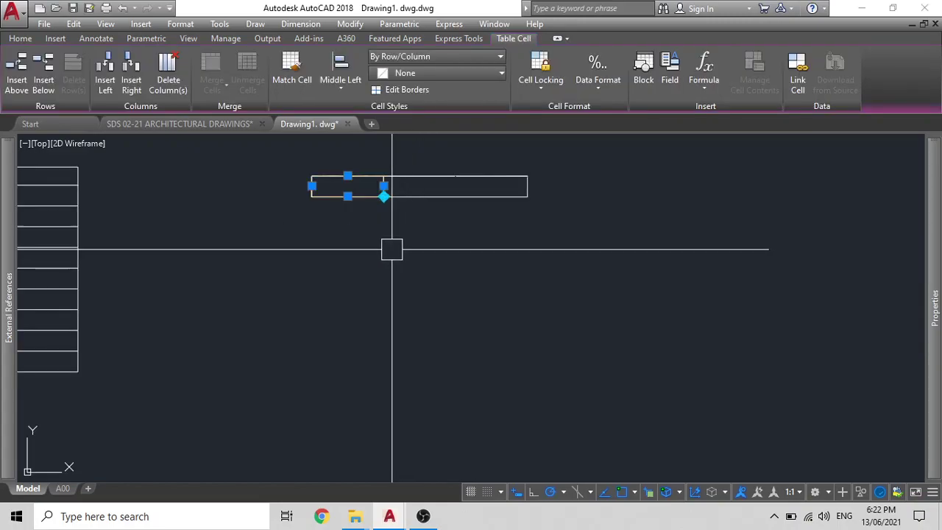
pyautogui.scroll(3, 359, 197)
pyautogui.moveTo(574, 223); pyautogui.dragTo(295, 181)
pyautogui.moveTo(933, 317)
pyautogui.press('Escape')
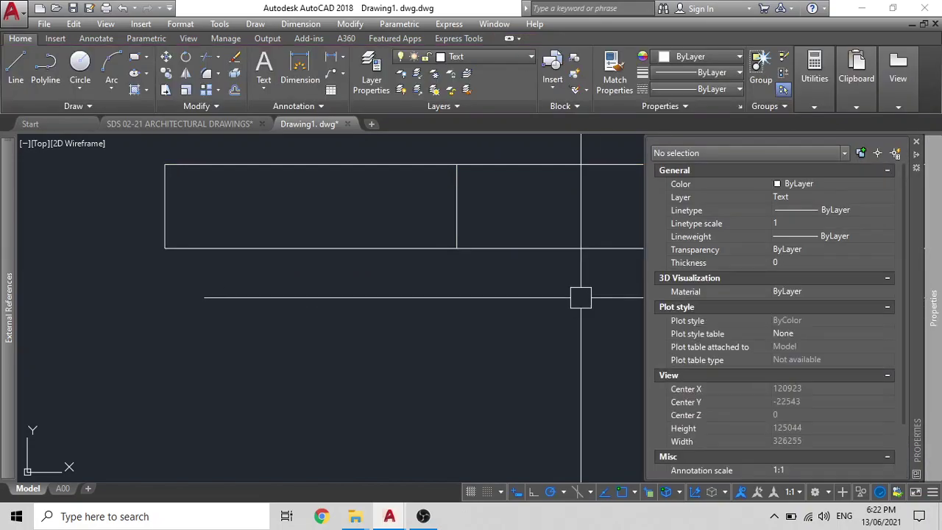
pyautogui.moveTo(442, 322); pyautogui.dragTo(261, 375, button='middle')
pyautogui.click(545, 282)
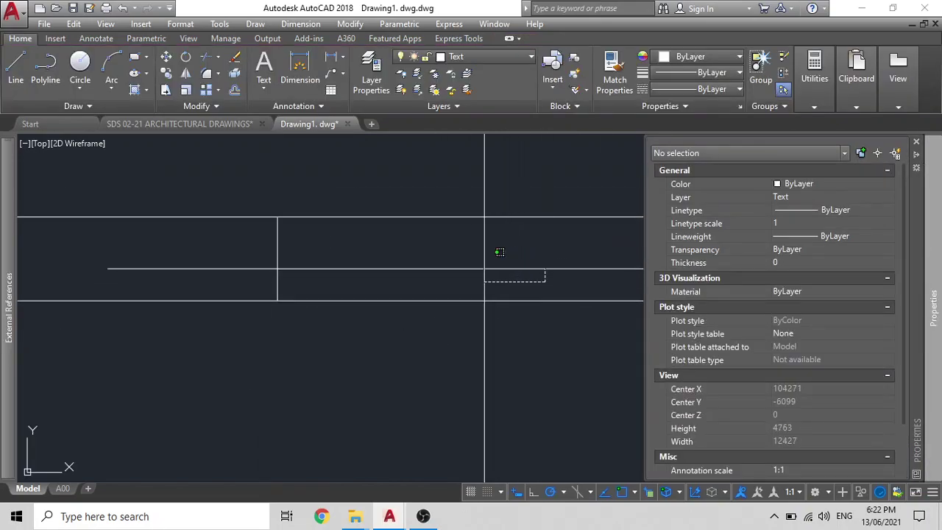
pyautogui.click(206, 235)
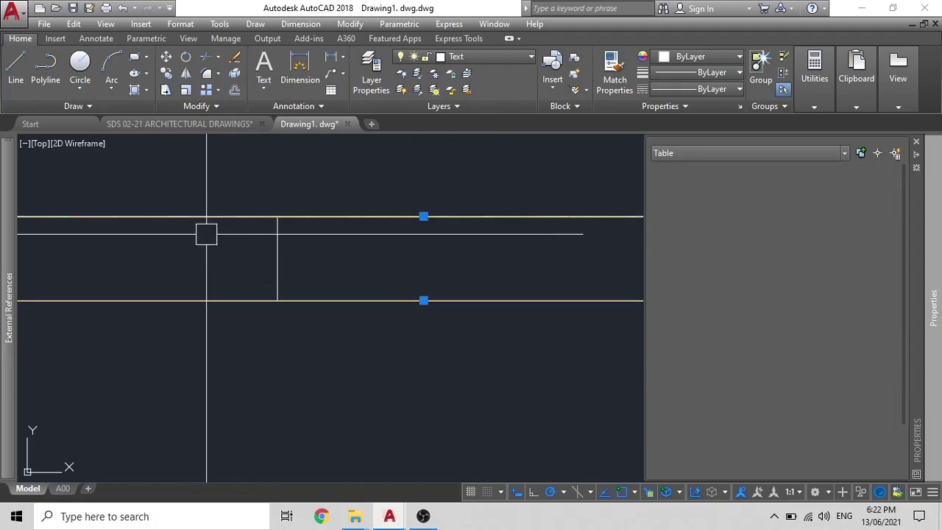
# Step: Give both cells a text height of 250, then clear the selection
pyautogui.scroll(-1, 405, 276)
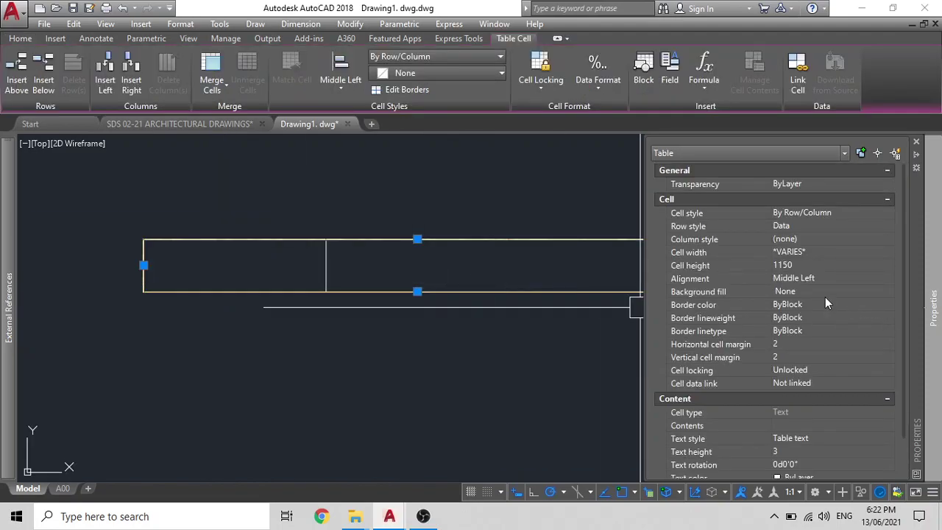
pyautogui.scroll(-3, 751, 295)
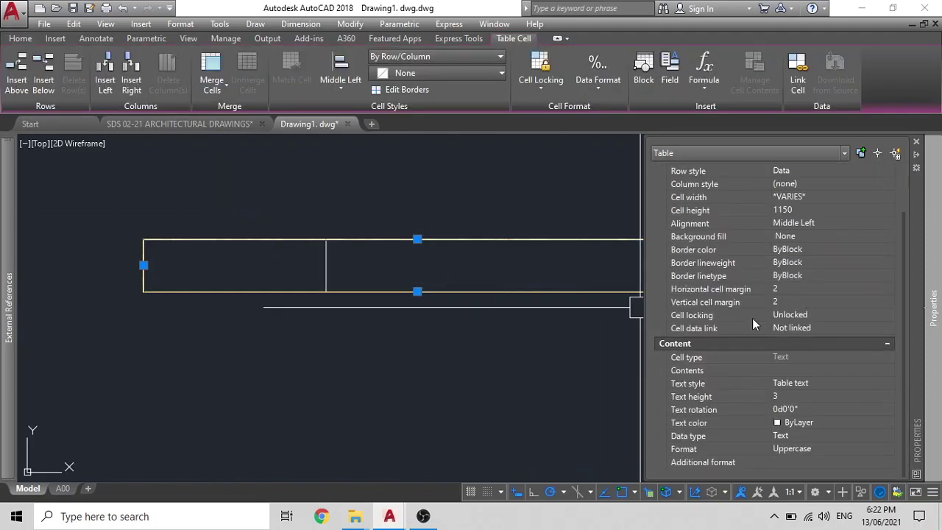
pyautogui.click(792, 396)
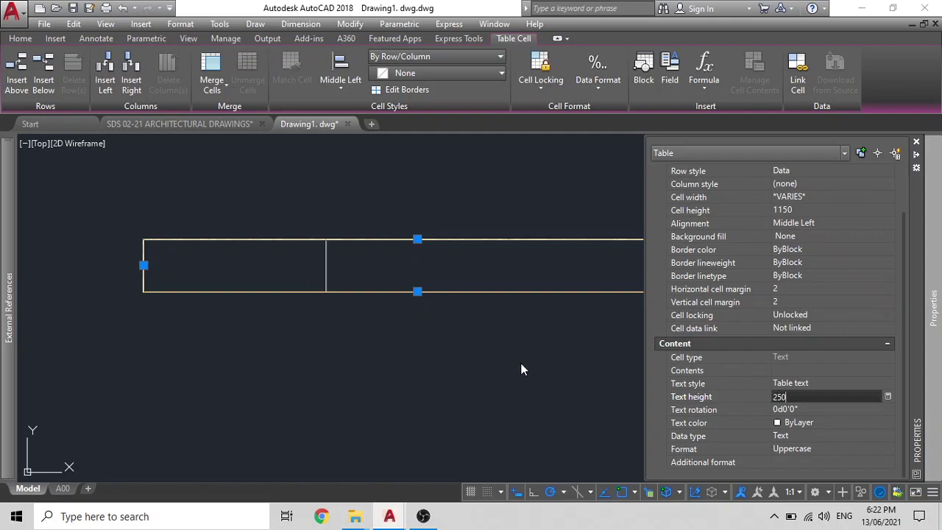
pyautogui.press('Tab')
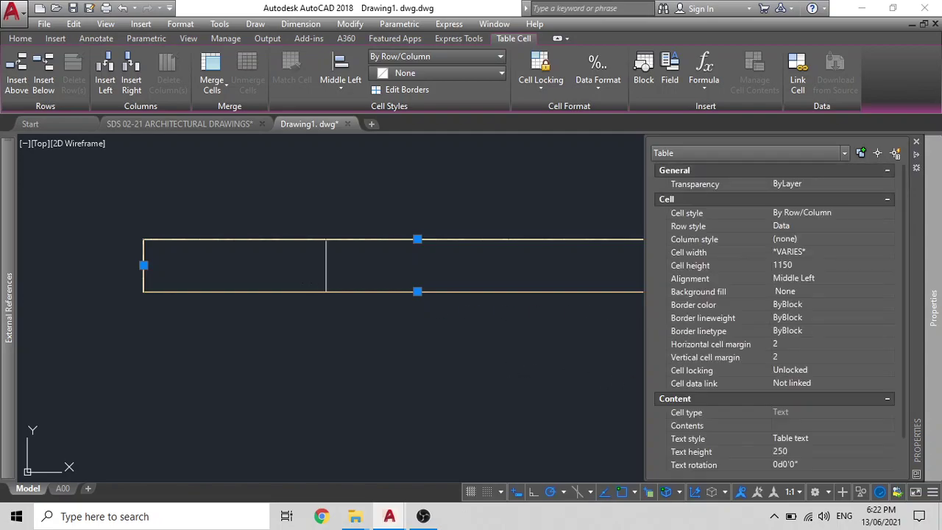
pyautogui.click(270, 259)
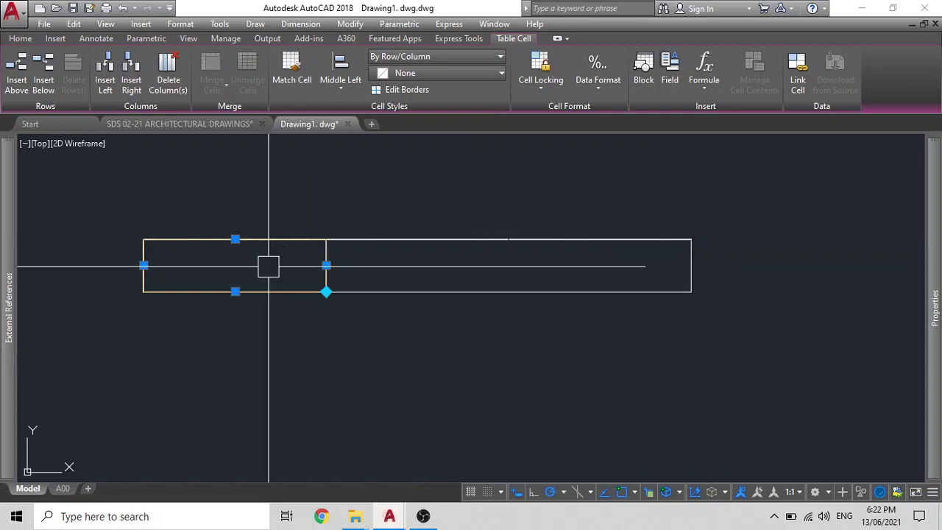
pyautogui.scroll(-4, 268, 266)
pyautogui.moveTo(263, 267); pyautogui.dragTo(448, 269, button='middle')
pyautogui.scroll(4, 449, 269)
pyautogui.press('Escape')
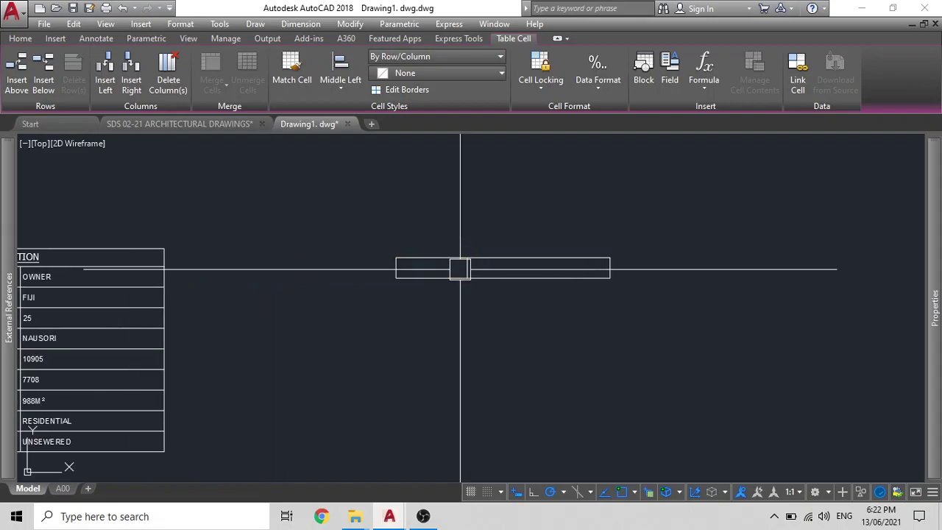
# Step: Enter CONSTRUCTION in the left cell, removing the extra word LEGEND
pyautogui.click(406, 268)
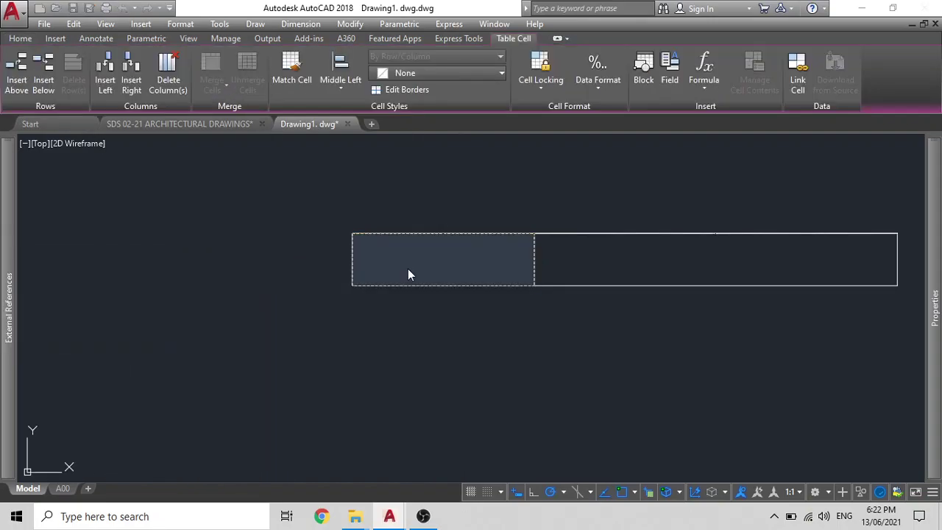
pyautogui.doubleClick(407, 268)
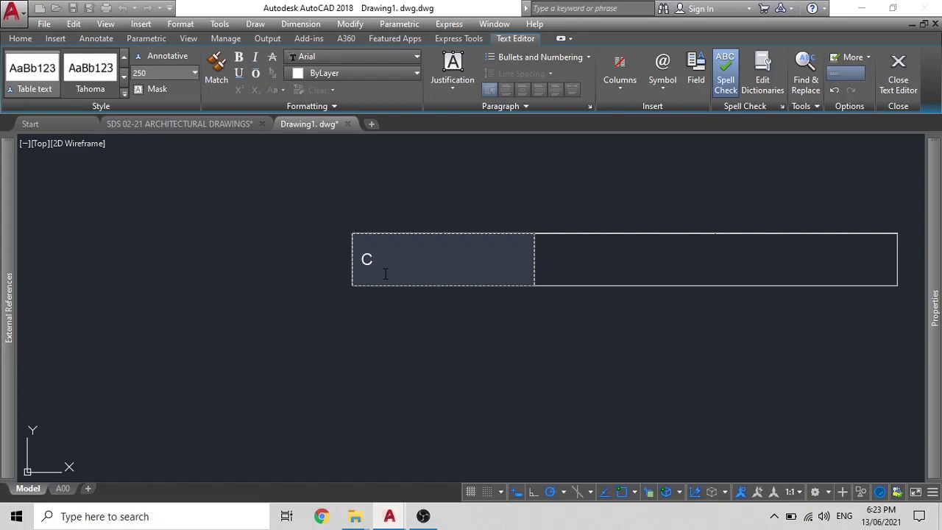
pyautogui.write('RUCTION')
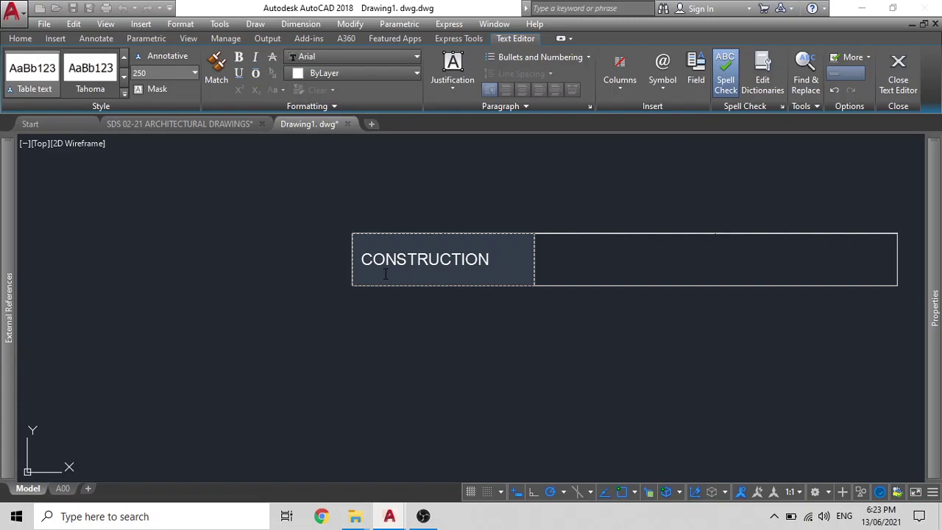
pyautogui.write(' LEGEND')
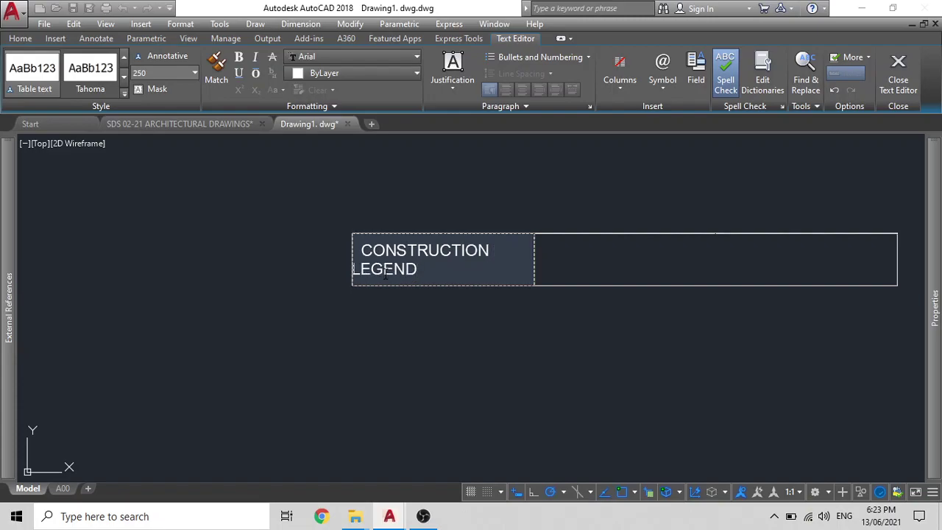
pyautogui.hotkey('ctrl', 'BackSpace')
pyautogui.click(541, 363)
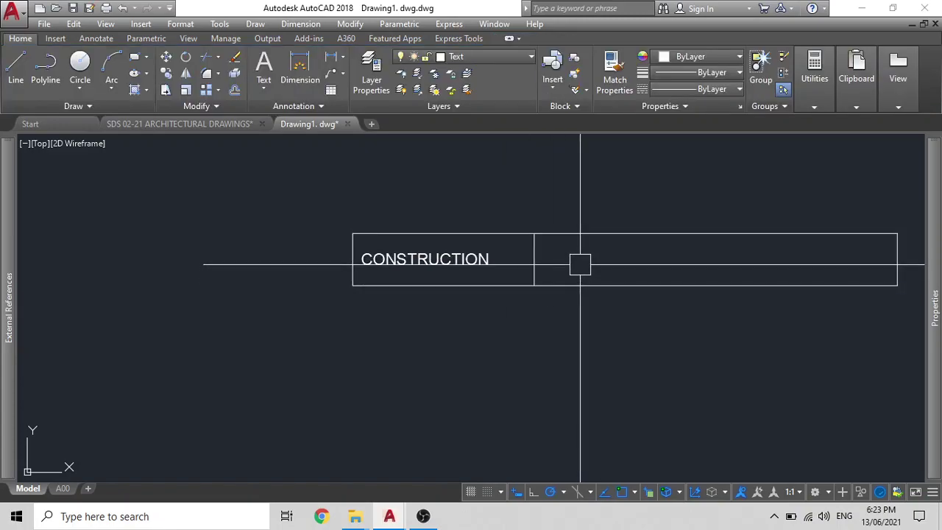
# Step: Select the table's right-hand cell and insert a new row below the CONSTRUCTION row
pyautogui.click(421, 241)
pyautogui.click(553, 282)
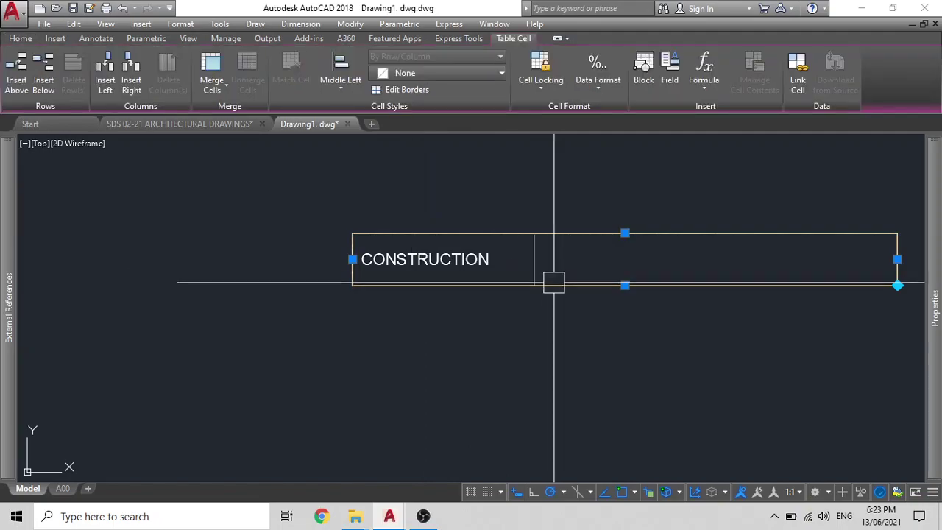
pyautogui.moveTo(553, 282)
pyautogui.mouseDown(button='middle')
pyautogui.moveTo(520, 259)
pyautogui.moveTo(521, 244)
pyautogui.mouseUp(button='middle')
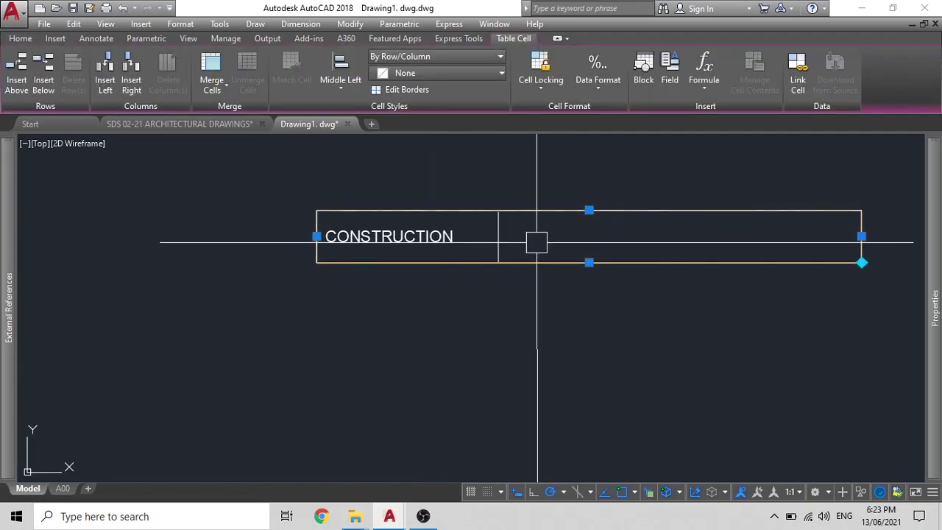
pyautogui.click(611, 242)
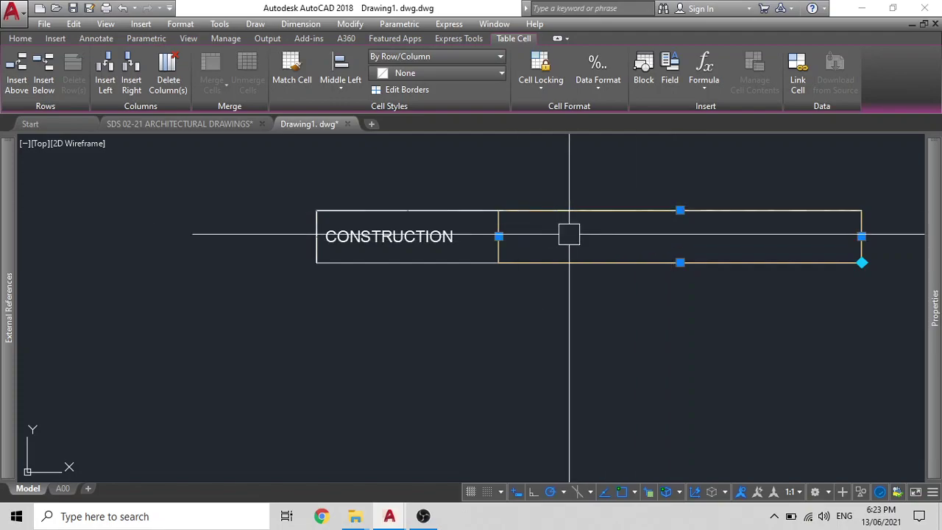
pyautogui.press('Escape')
pyautogui.click(570, 307)
pyautogui.click(567, 277)
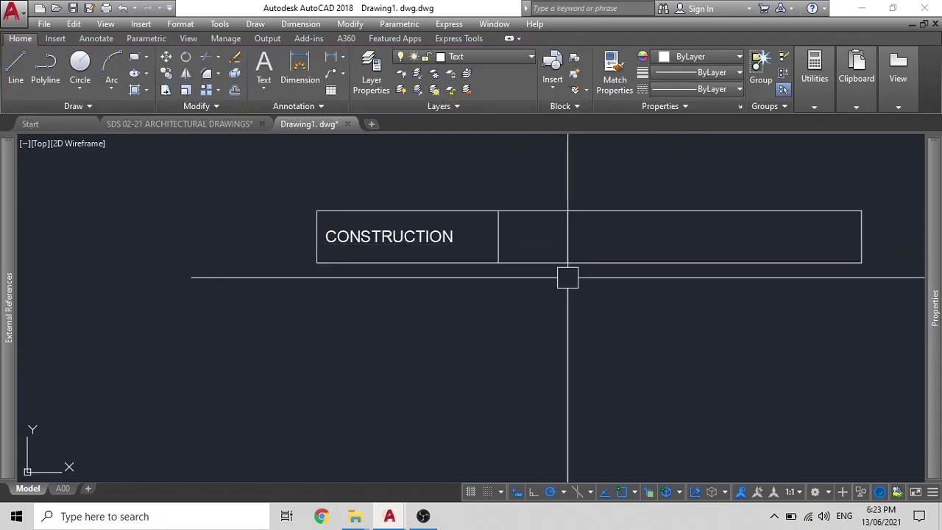
pyautogui.click(565, 263)
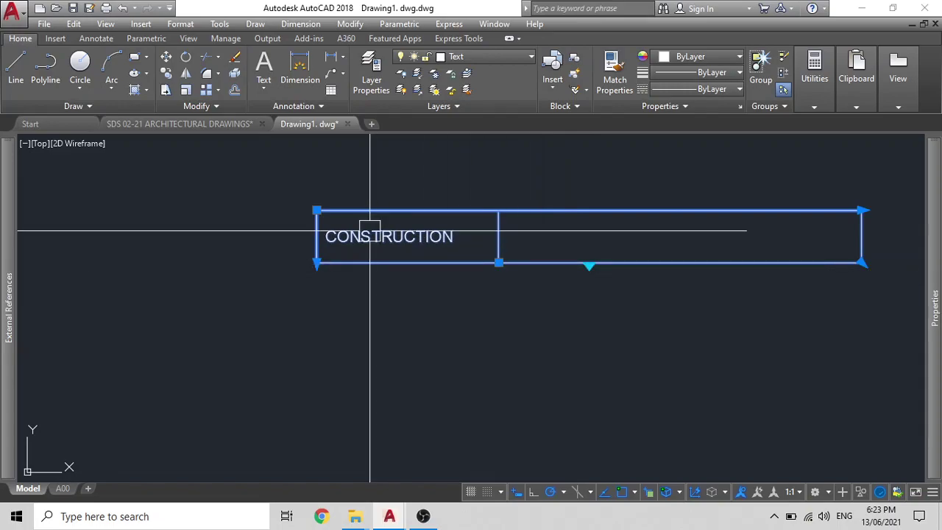
pyautogui.click(863, 264)
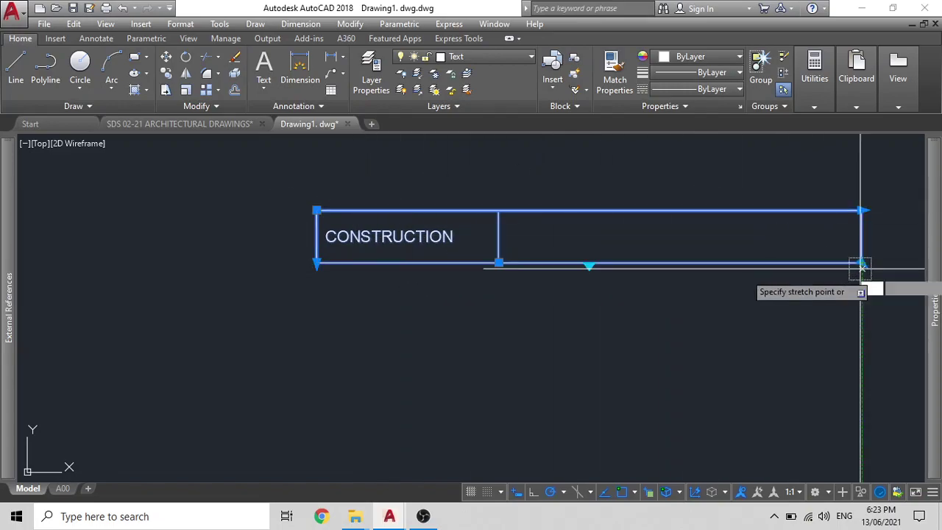
pyautogui.press('Escape')
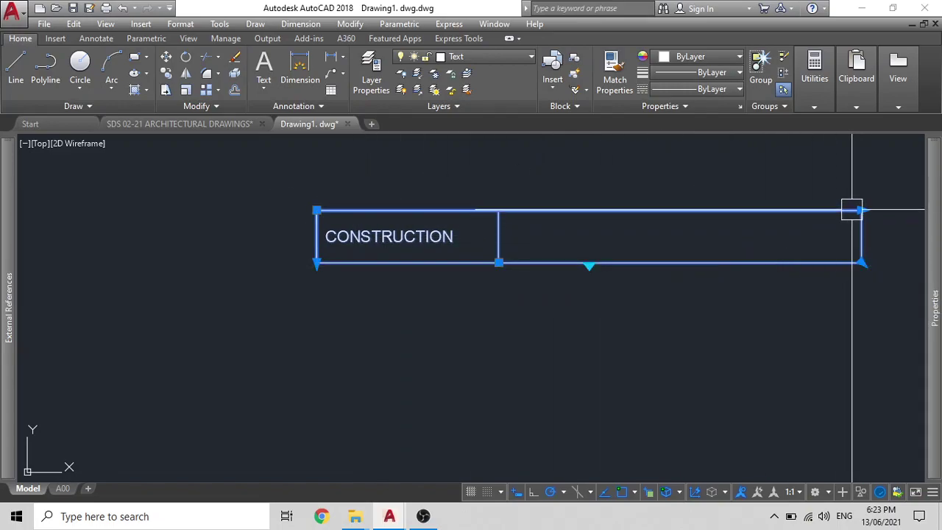
pyautogui.press('Escape')
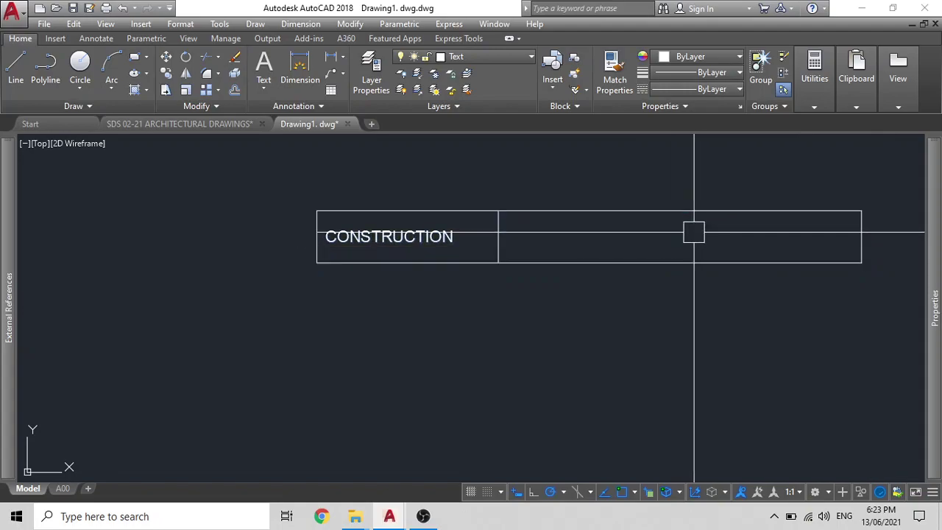
pyautogui.click(692, 233)
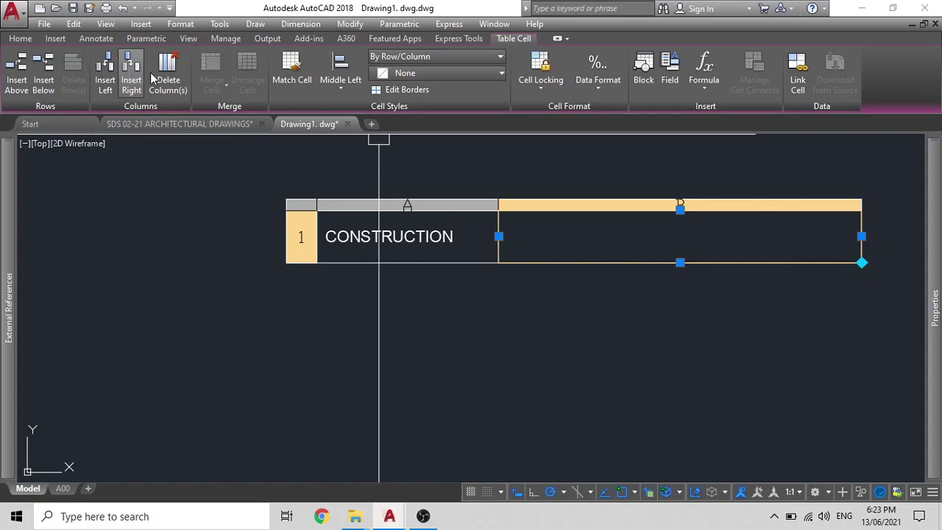
pyautogui.click(41, 81)
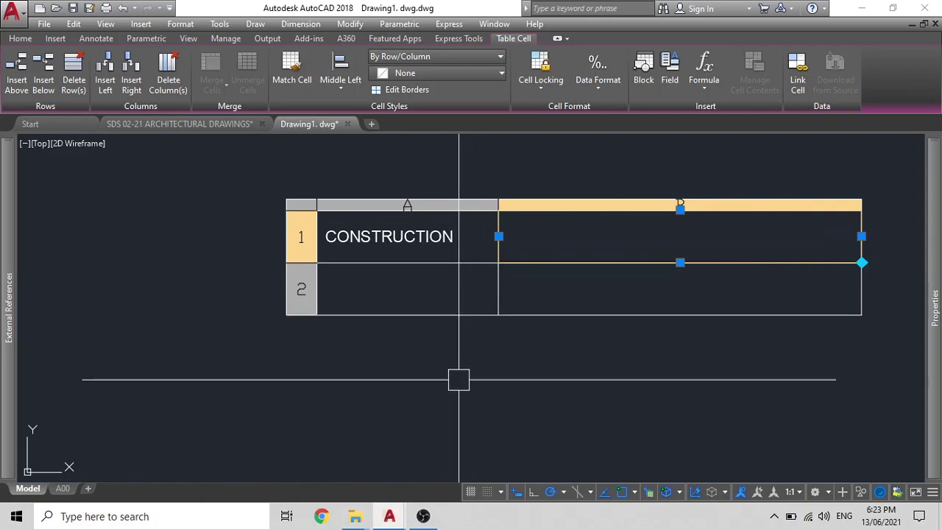
# Step: Merge both row-1 cells into a single title cell with Merge All
pyautogui.press('Escape')
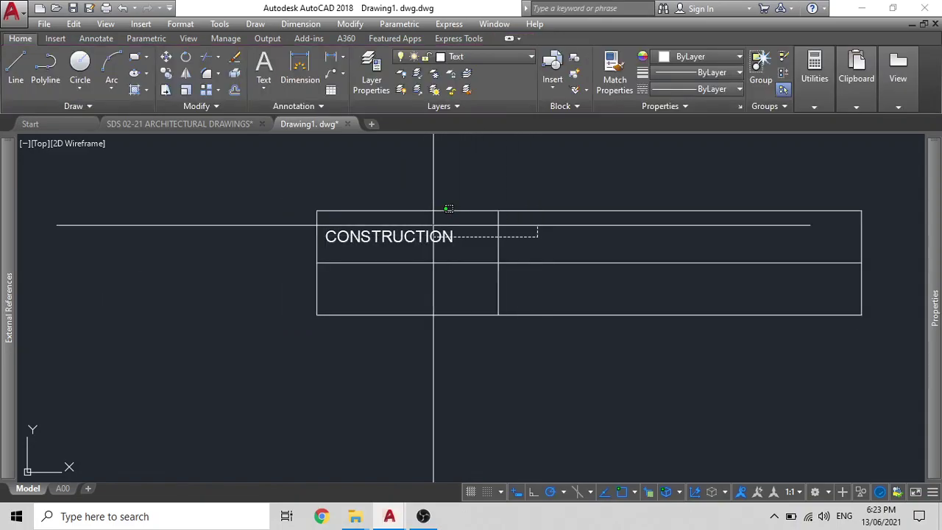
pyautogui.click(433, 225)
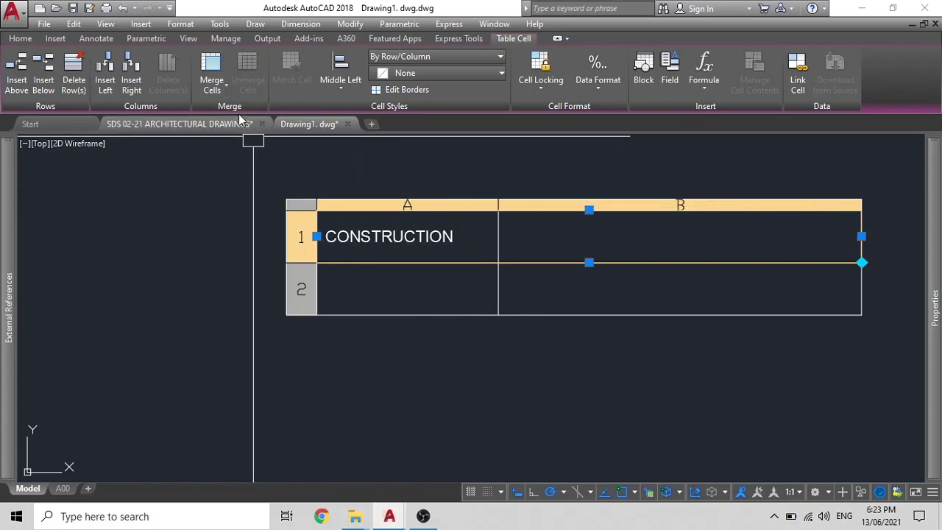
pyautogui.click(224, 85)
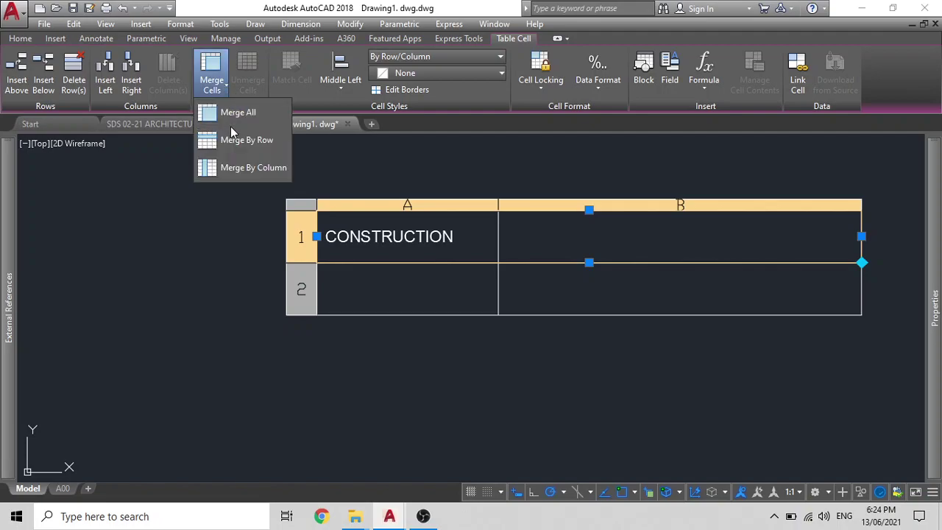
pyautogui.click(233, 112)
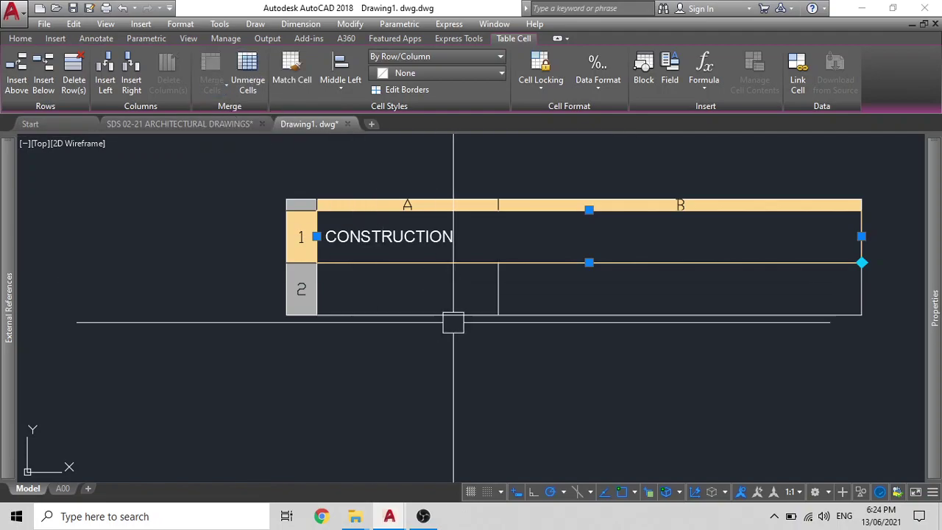
pyautogui.press('Escape')
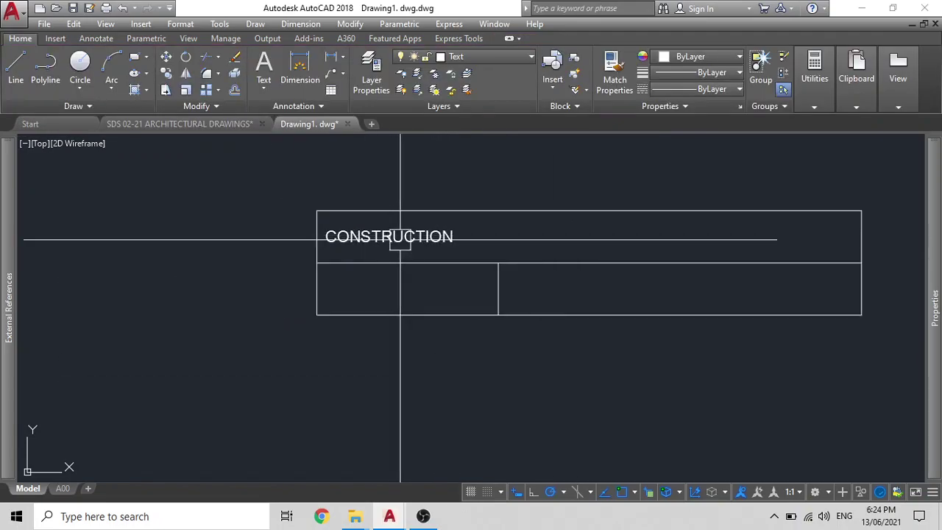
pyautogui.click(448, 293)
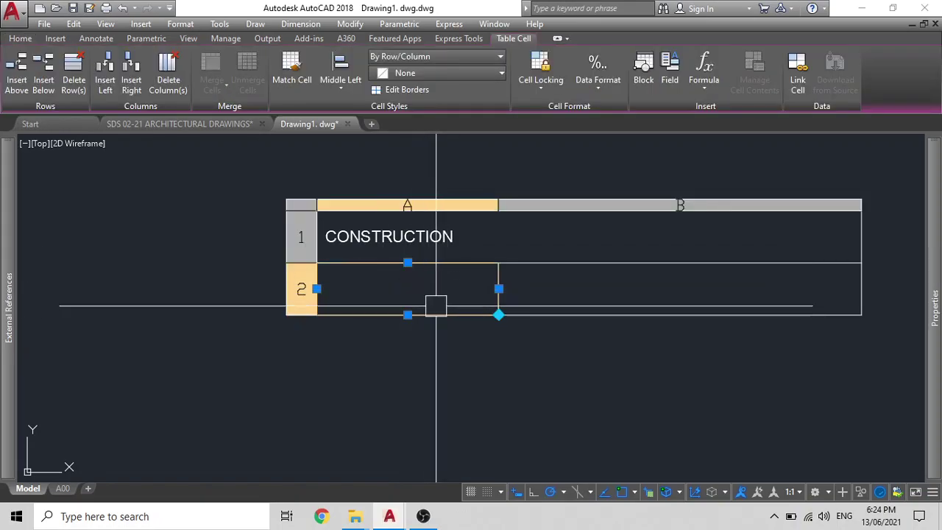
pyautogui.click(426, 235)
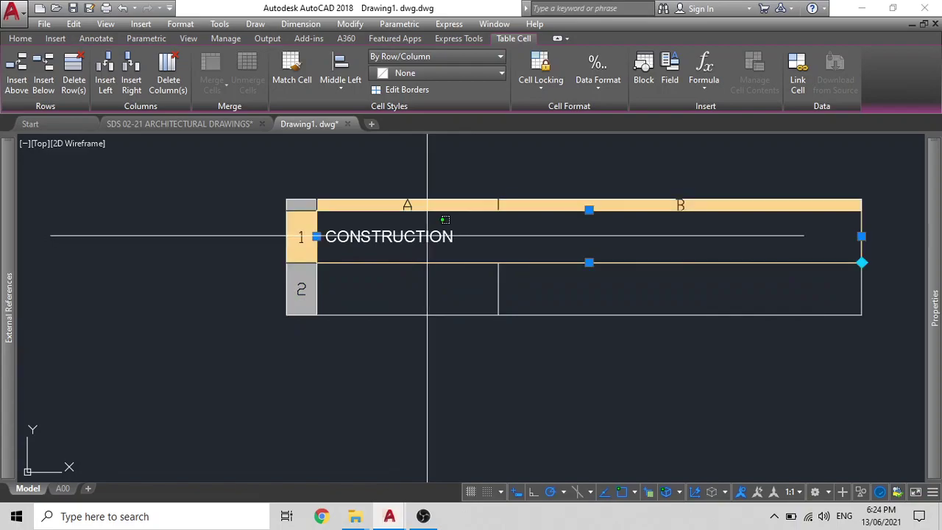
pyautogui.press('Escape')
# Step: Underline the CONSTRUCTION LEGEND title text in the merged cell
pyautogui.doubleClick(487, 245)
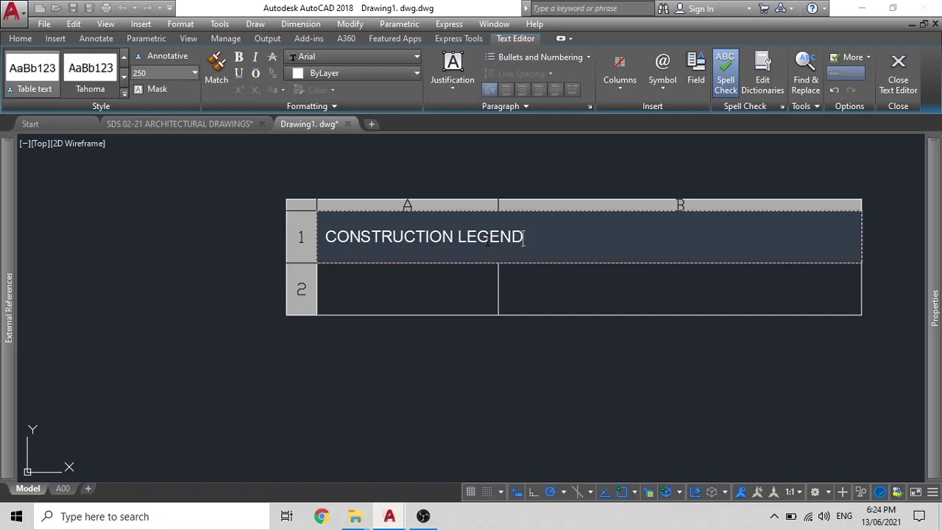
pyautogui.moveTo(526, 234); pyautogui.dragTo(336, 236)
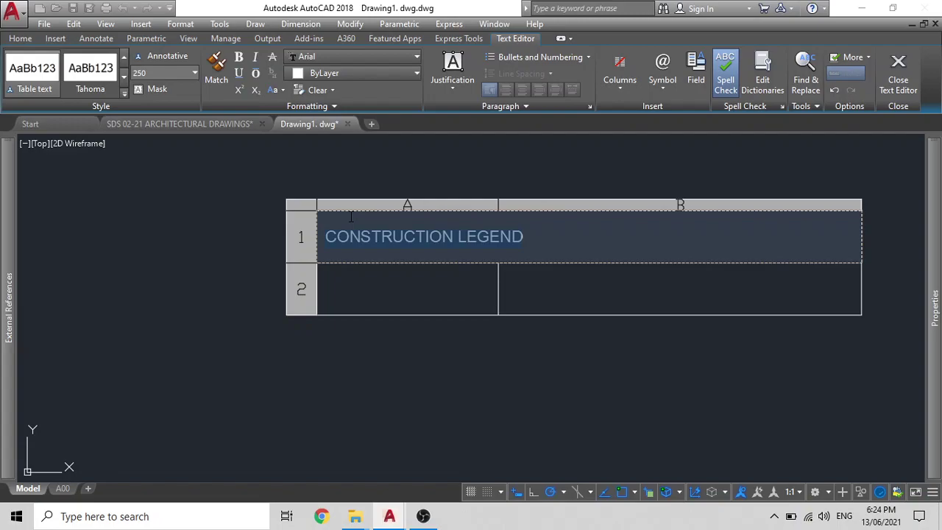
pyautogui.hotkey('ctrl', 'u')
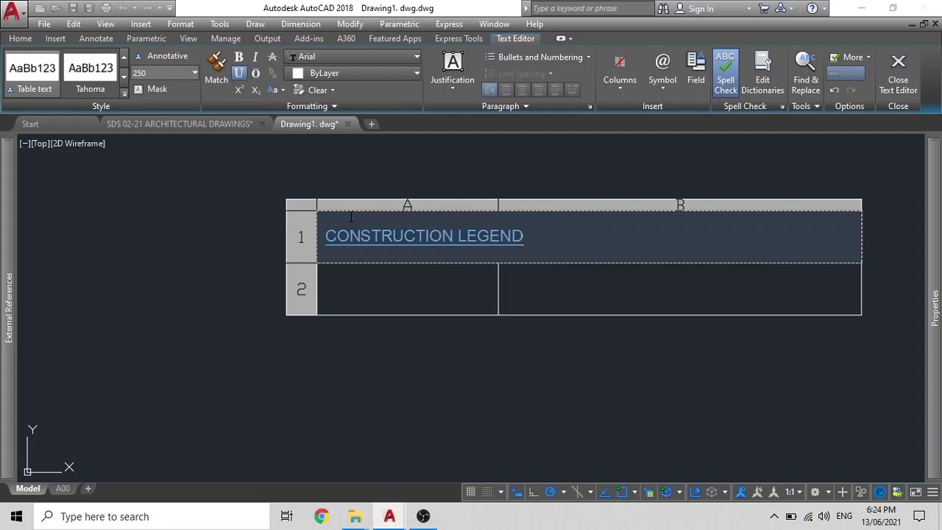
pyautogui.click(360, 357)
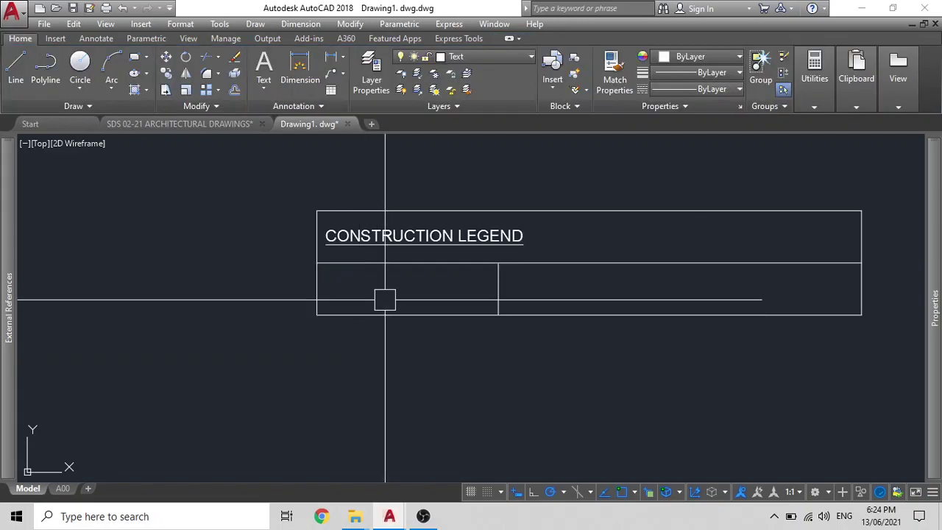
pyautogui.click(379, 235)
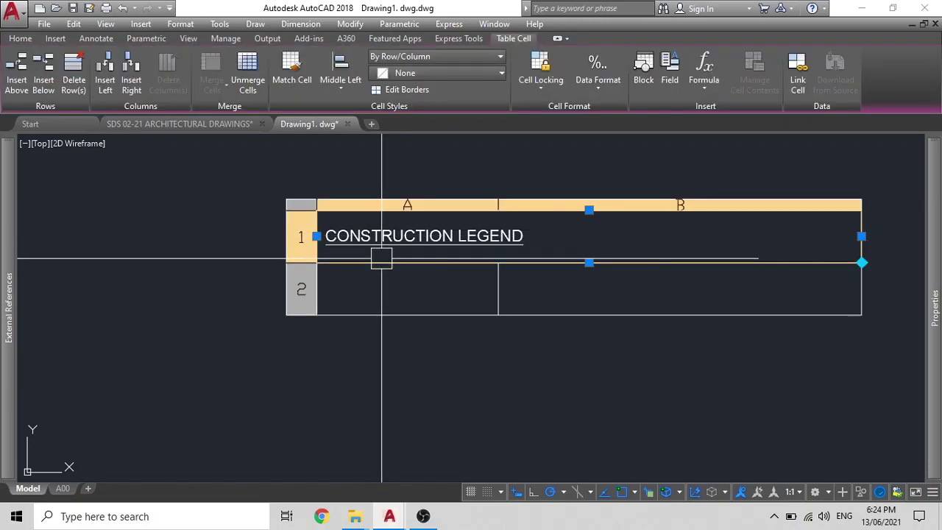
# Step: Enter 1 in cell A2 and the 150MM plastered, painted concrete wall note in B2
pyautogui.click(382, 286)
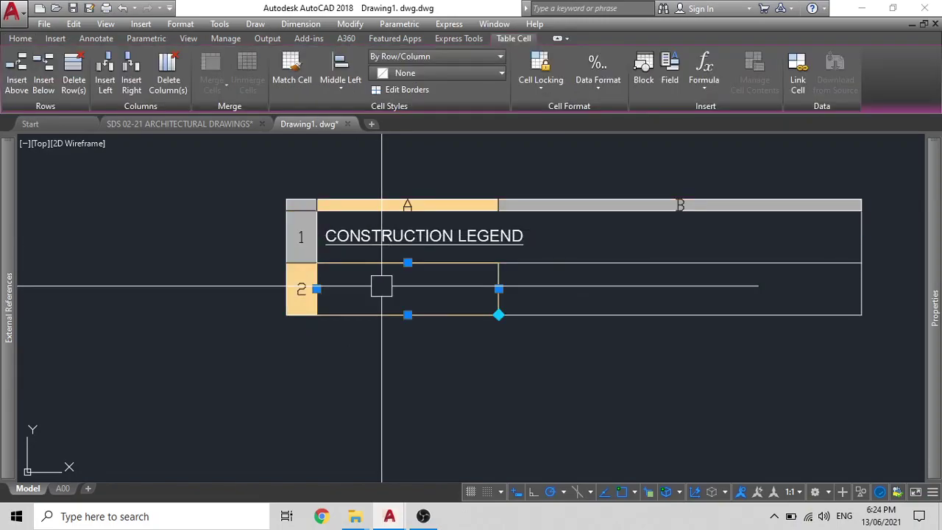
pyautogui.doubleClick(382, 285)
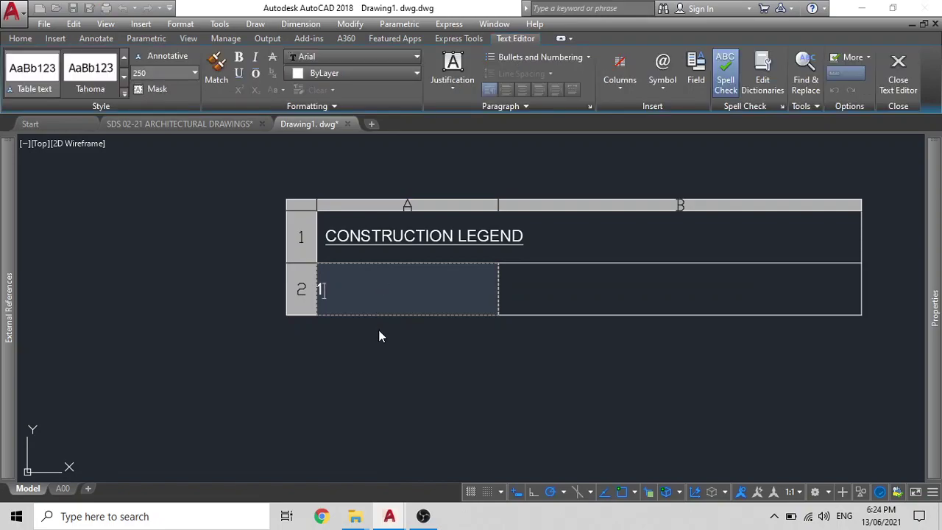
pyautogui.write('1')
pyautogui.press('Tab')
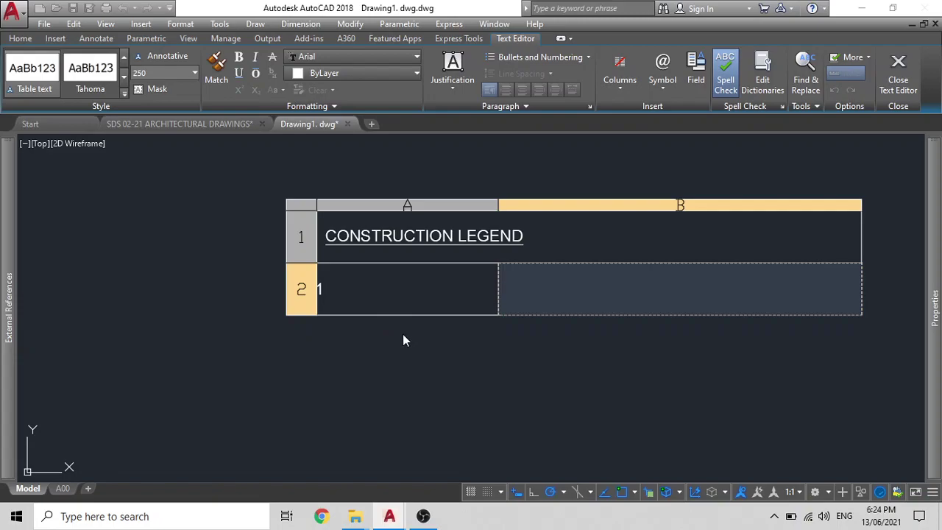
pyautogui.write('150MM THICK')
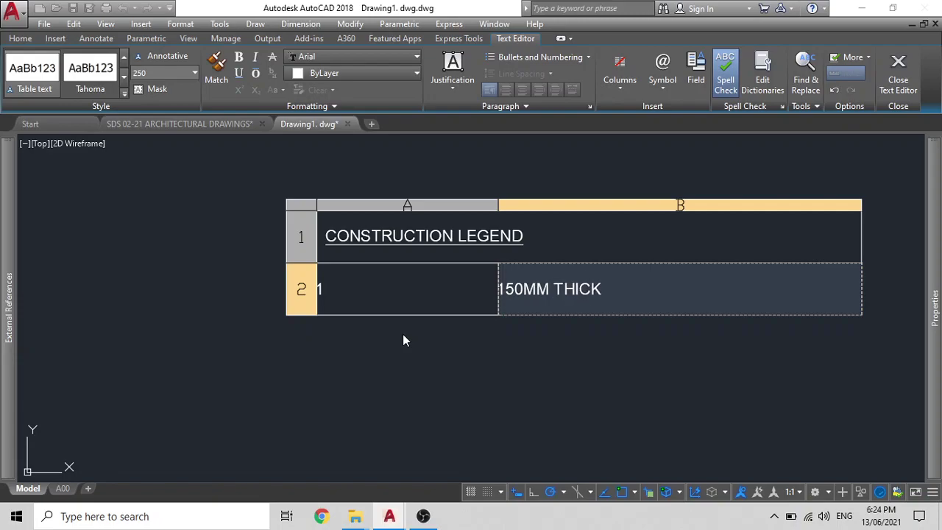
pyautogui.write(' CONCRETE WI')
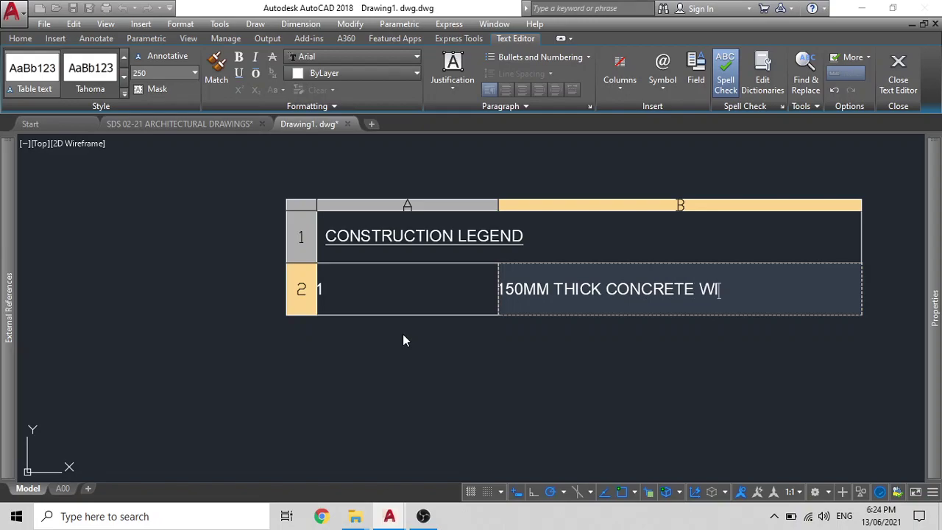
pyautogui.write('TH PLA')
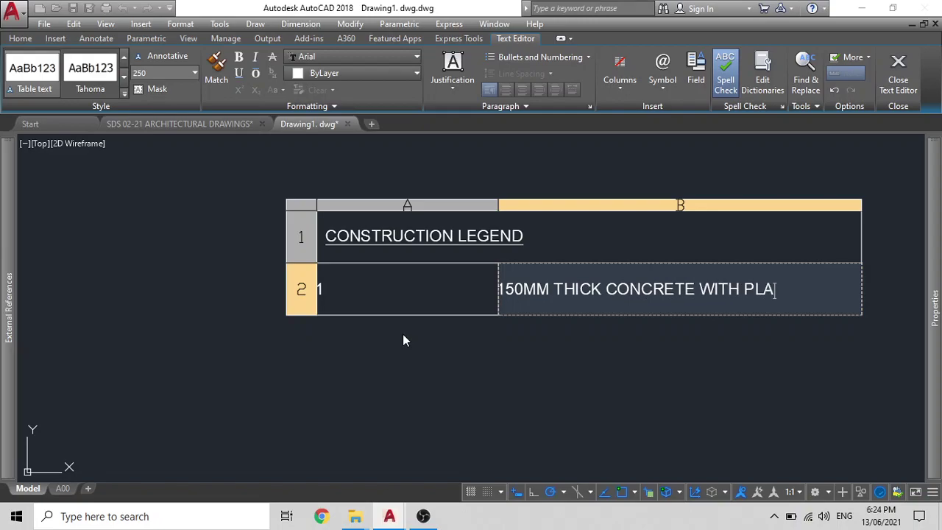
pyautogui.write('STER ')
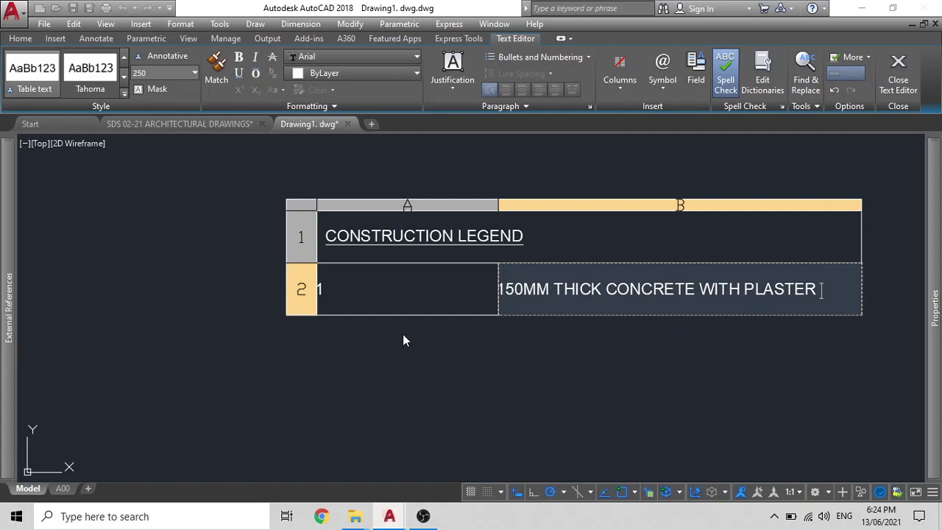
pyautogui.write('RENDERED NEAT')
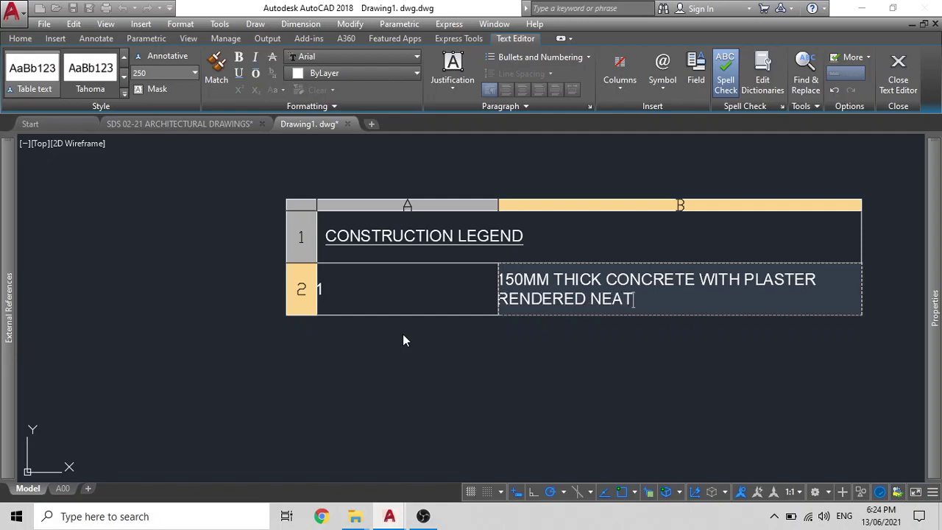
pyautogui.write('LY FROM')
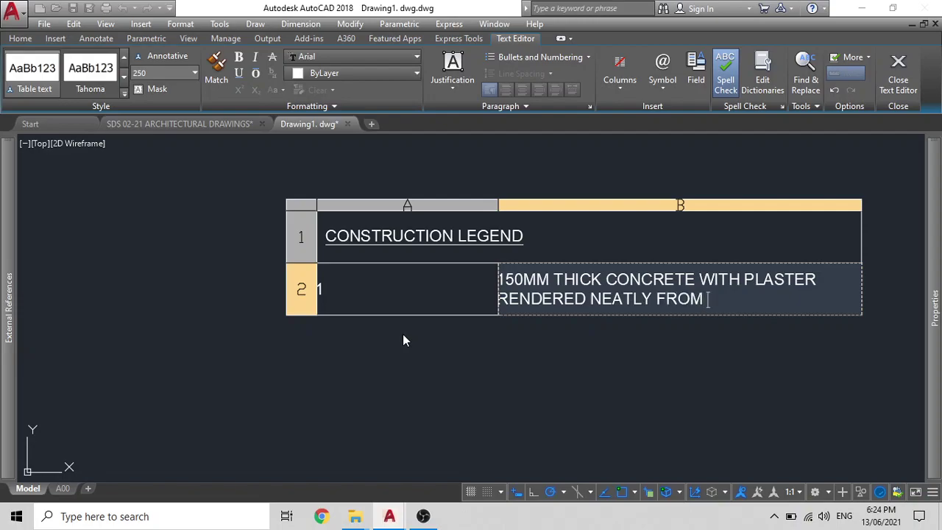
pyautogui.write(' BOTH SIDES AND')
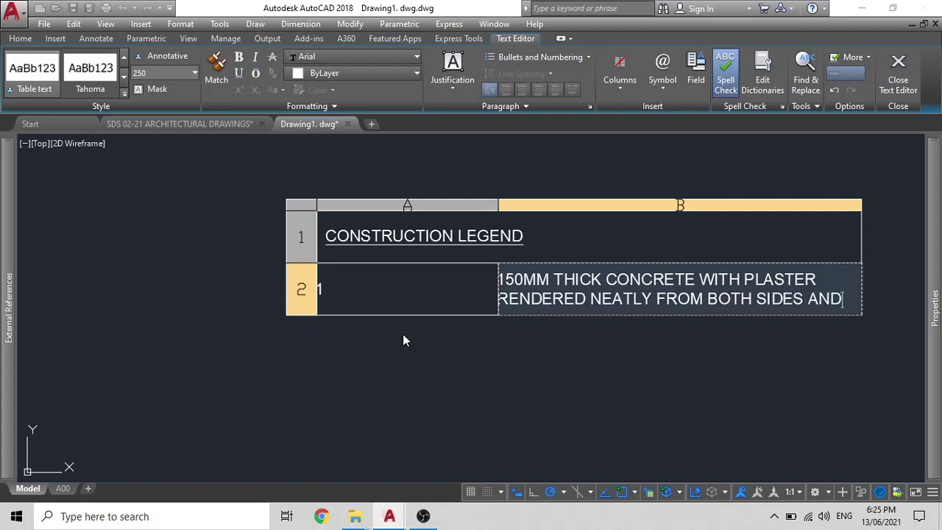
pyautogui.write(' PAINTE')
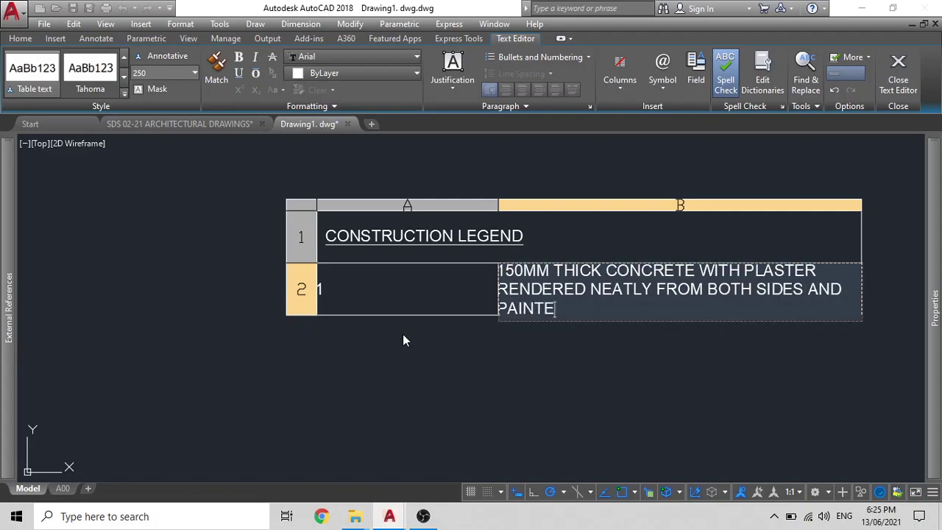
pyautogui.write('D AS PER ARCHITE')
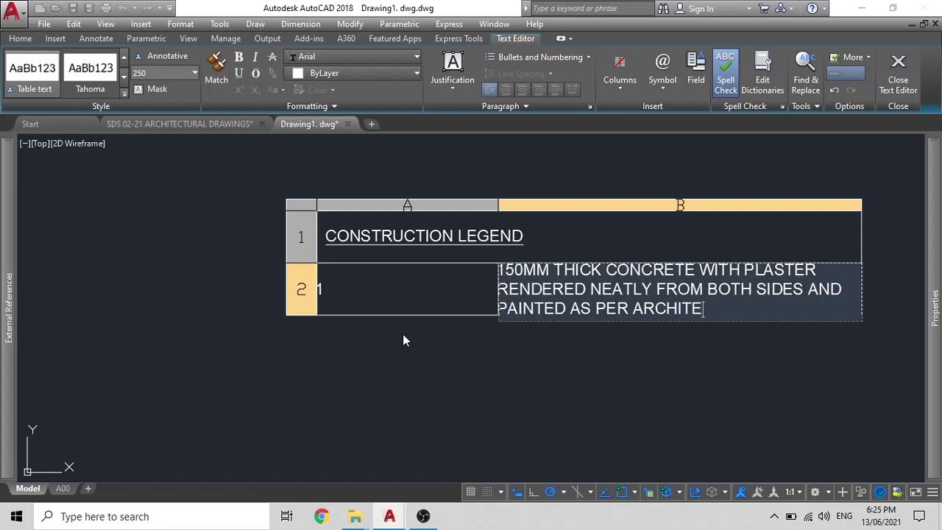
pyautogui.write('CTS INS')
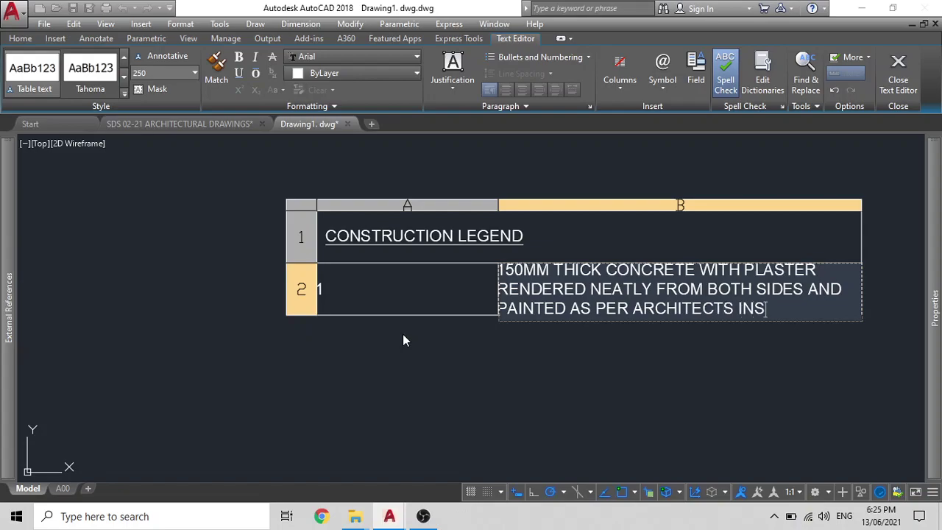
pyautogui.write('TRUCTIO')
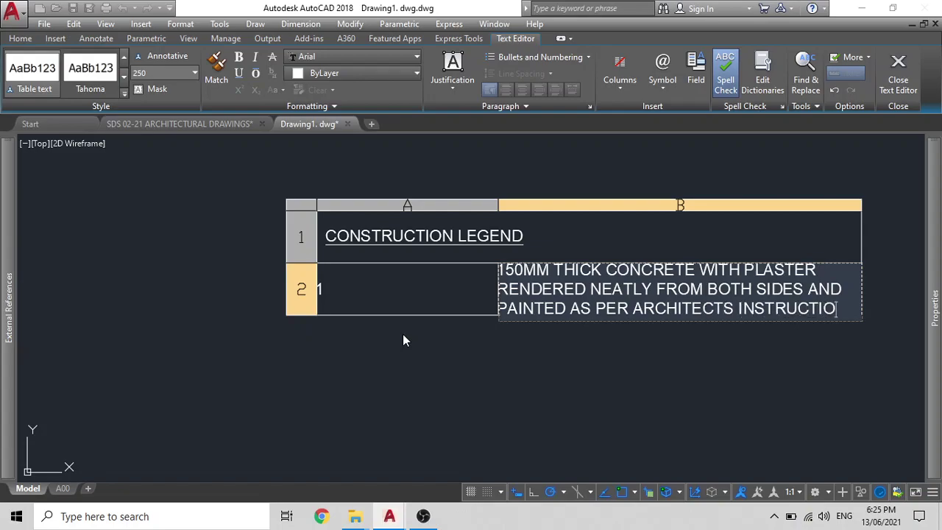
pyautogui.write('NS')
pyautogui.click(550, 365)
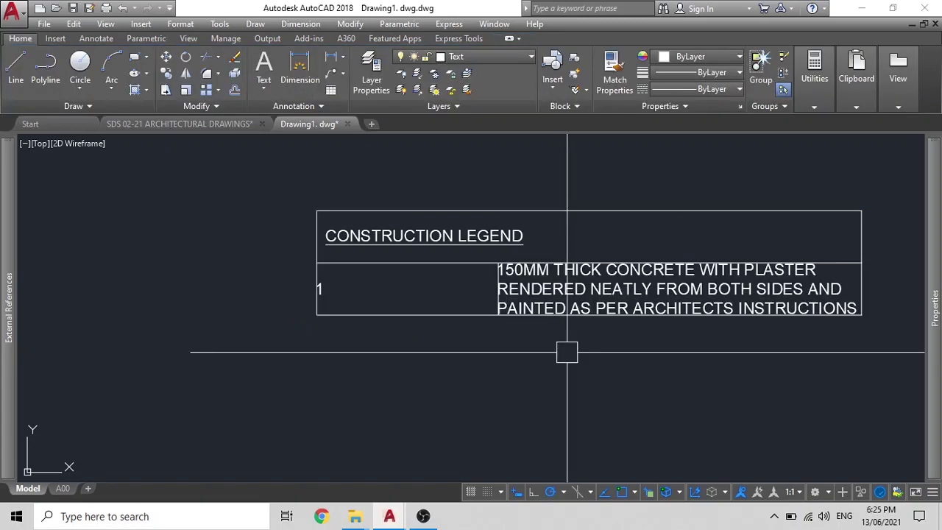
# Step: Change the text height of both row 2 cells to 200 in the Properties palette
pyautogui.click(625, 288)
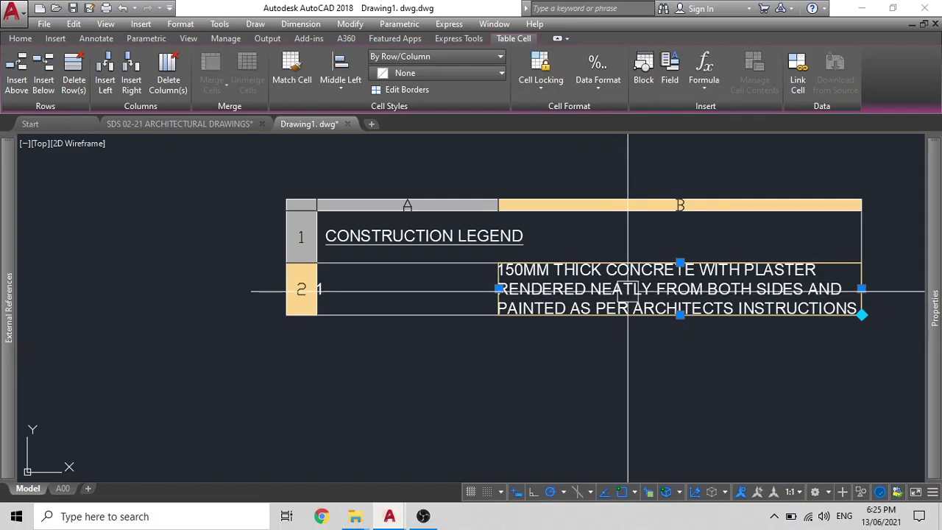
pyautogui.click(500, 233)
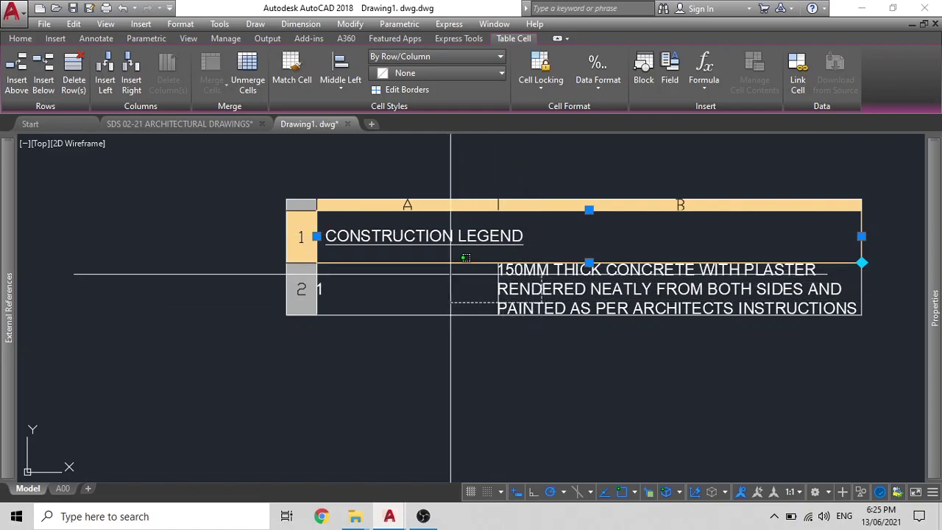
pyautogui.click(408, 268)
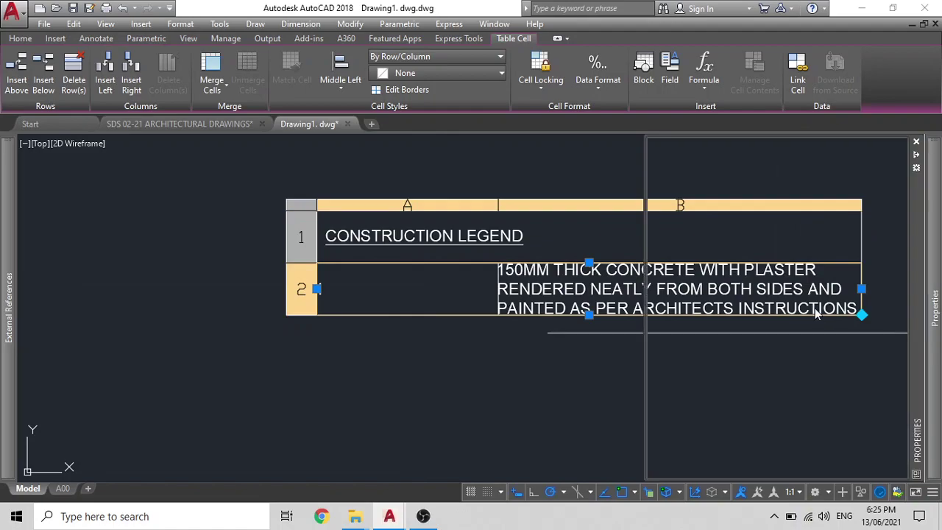
pyautogui.moveTo(931, 326)
pyautogui.scroll(-2, 782, 358)
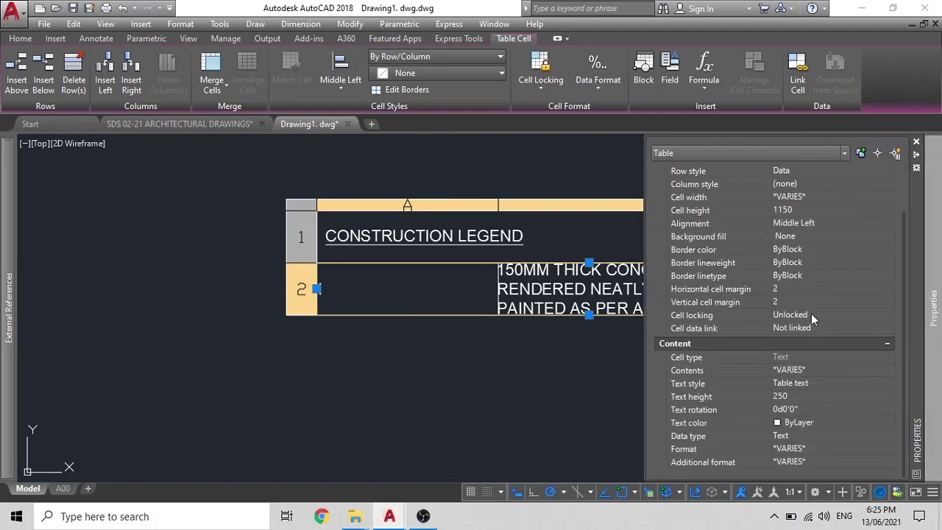
pyautogui.click(799, 396)
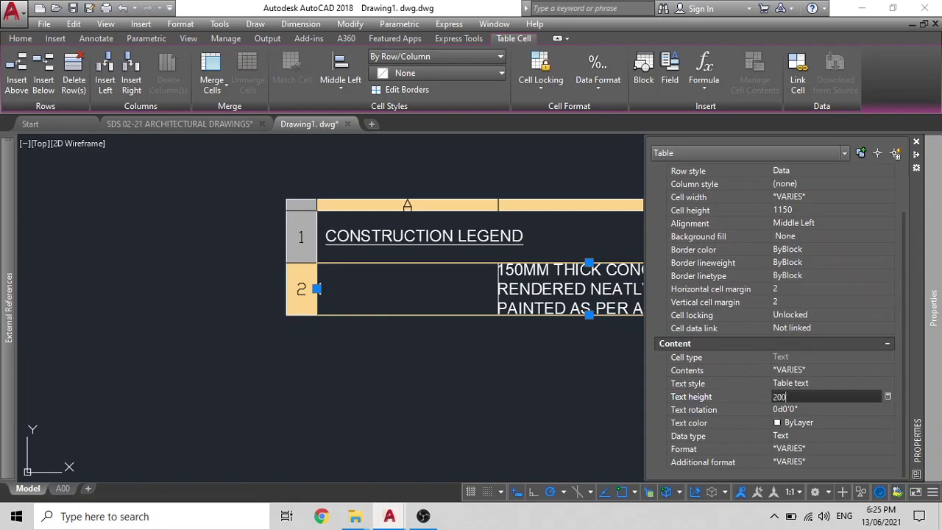
pyautogui.write('200')
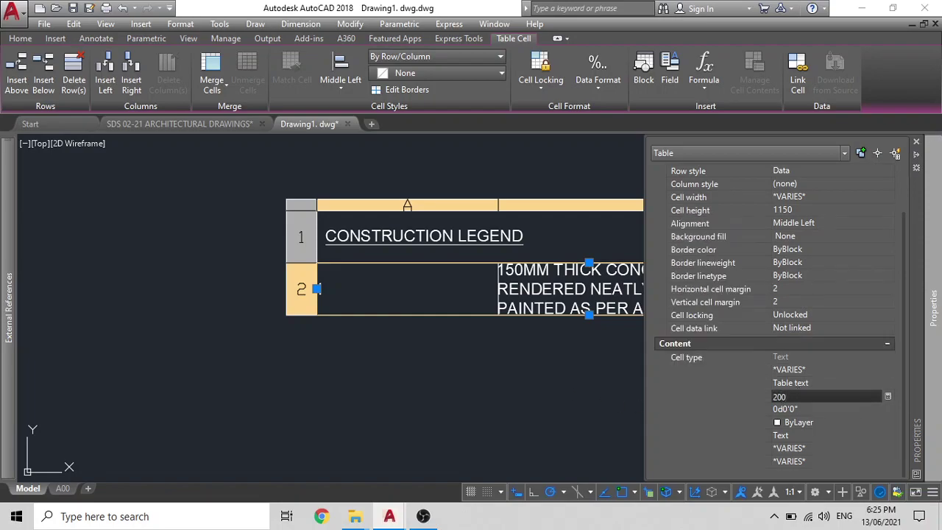
pyautogui.press('Return')
pyautogui.press('Escape')
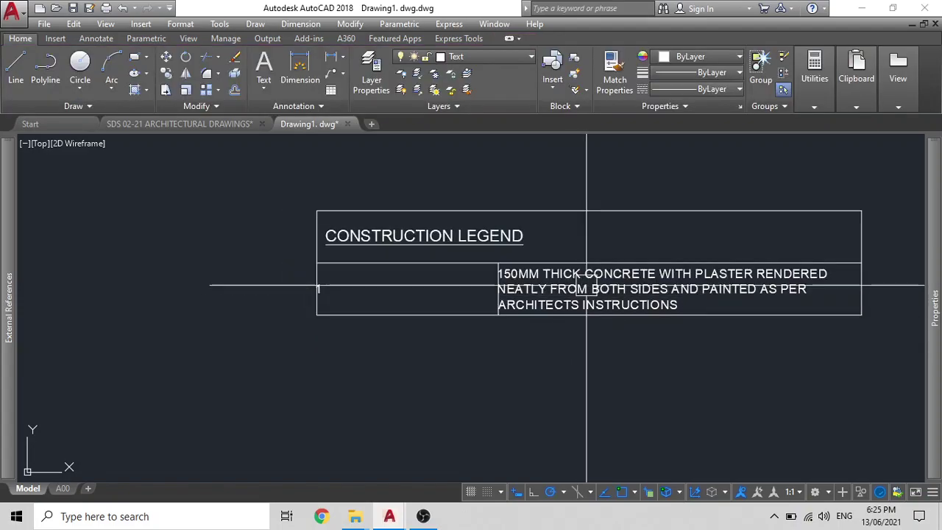
# Step: Add a leading space before 150MM so the B2 wall note is indented
pyautogui.doubleClick(585, 287)
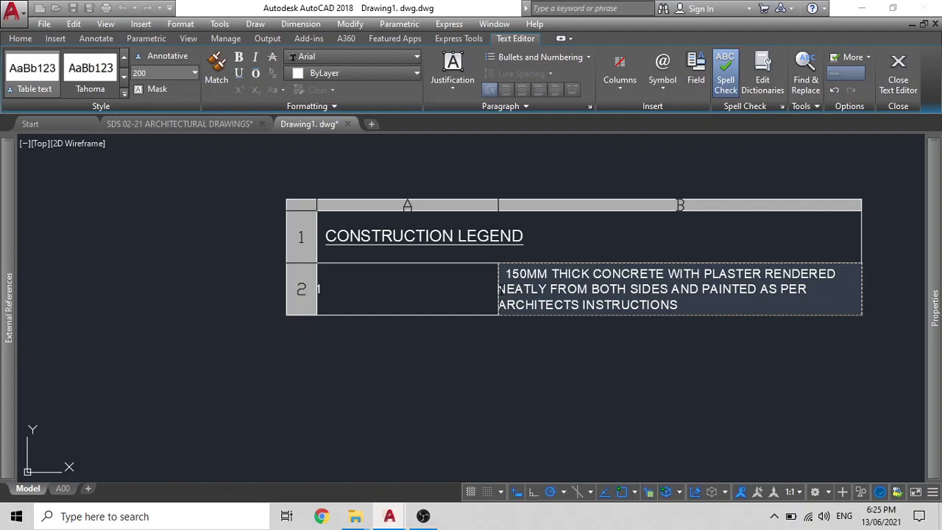
pyautogui.scroll(6, 501, 289)
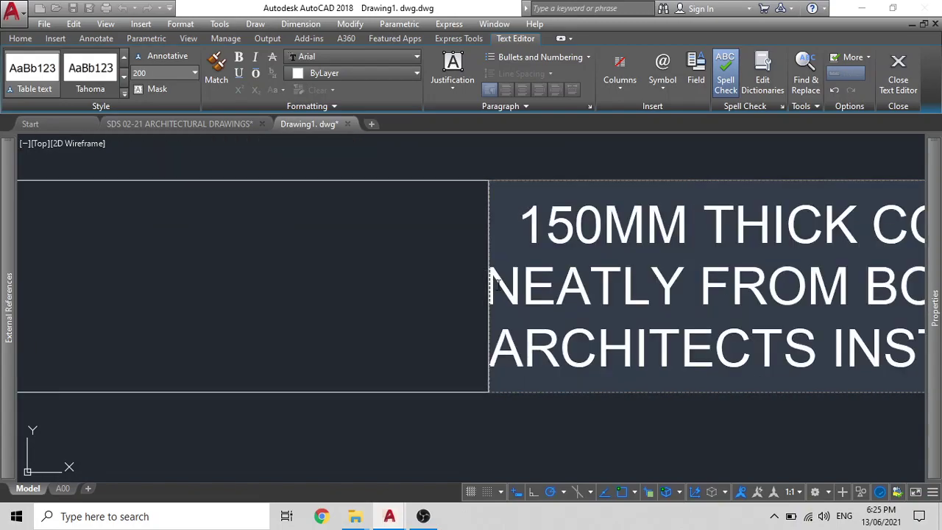
pyautogui.click(538, 427)
pyautogui.scroll(-6, 542, 422)
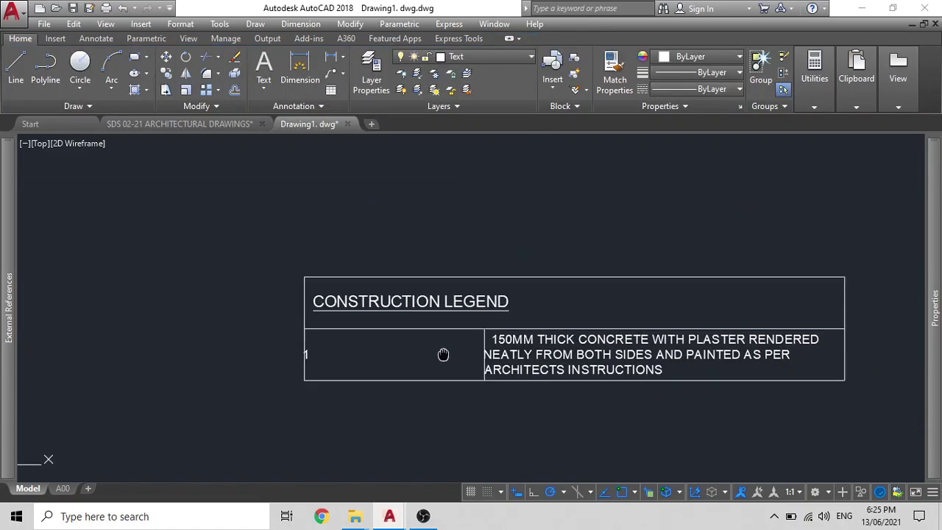
# Step: Try Middle Center on the B2 wall note, then restore it to Middle Left
pyautogui.click(531, 352)
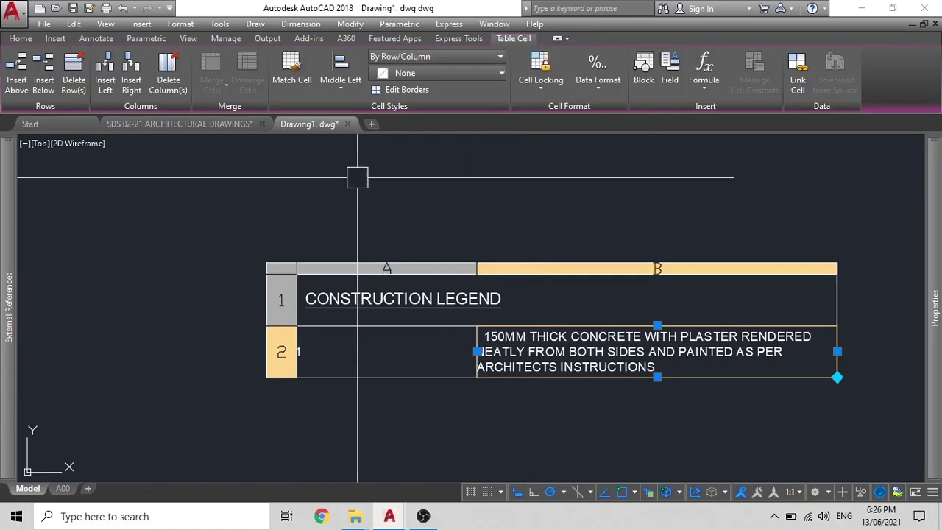
pyautogui.click(338, 86)
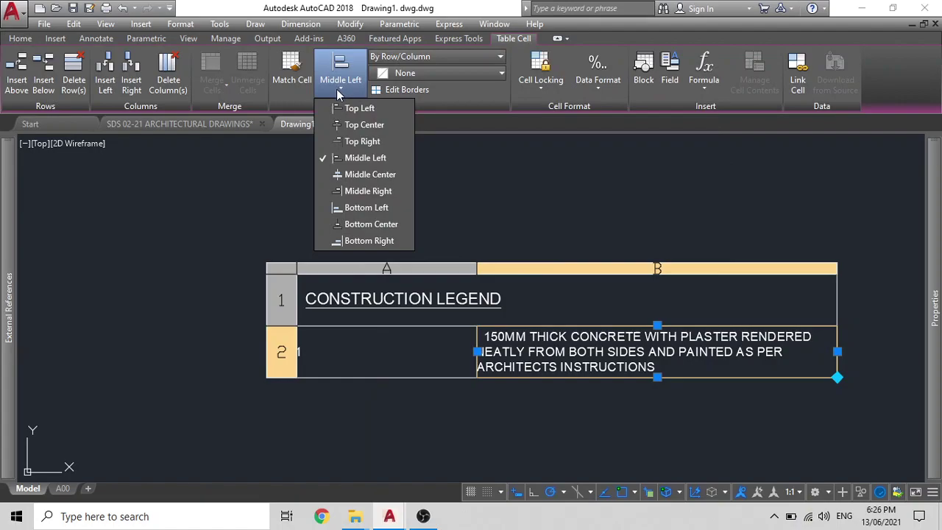
pyautogui.click(370, 174)
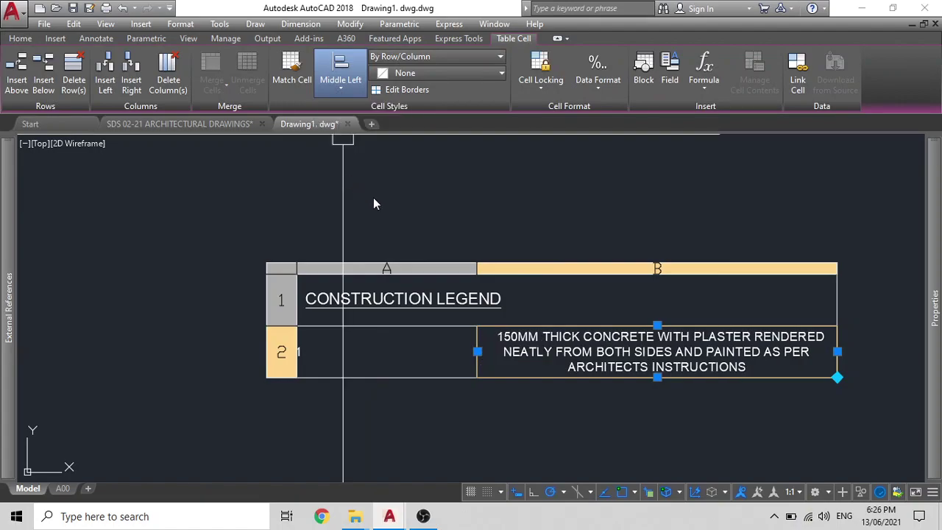
pyautogui.click(346, 86)
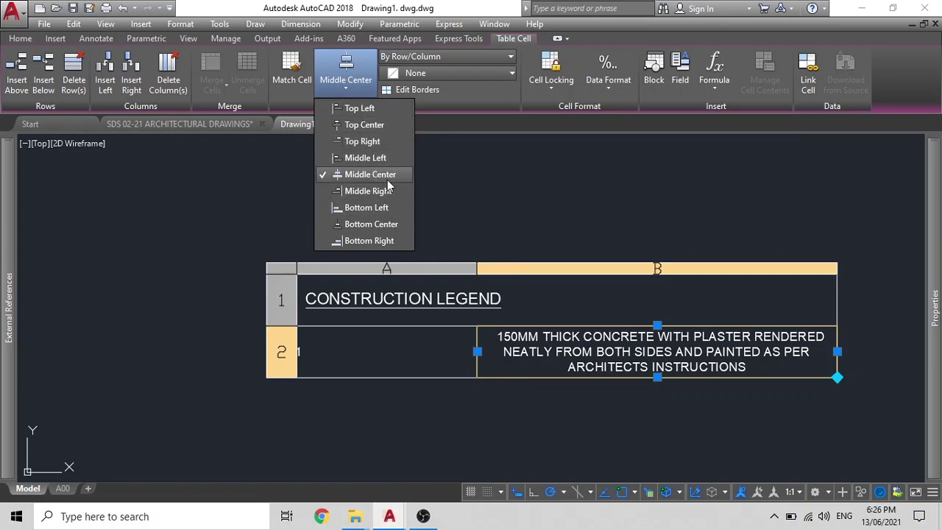
pyautogui.click(600, 432)
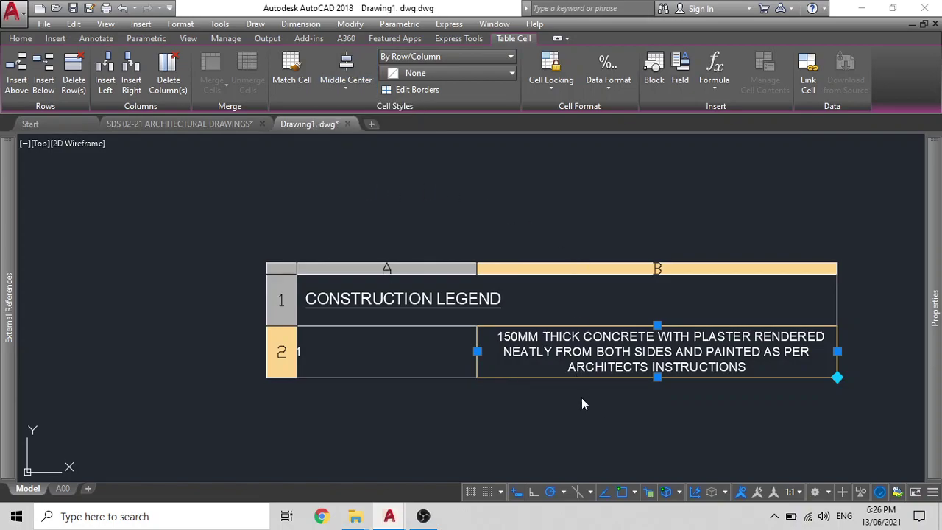
pyautogui.click(351, 87)
pyautogui.click(355, 158)
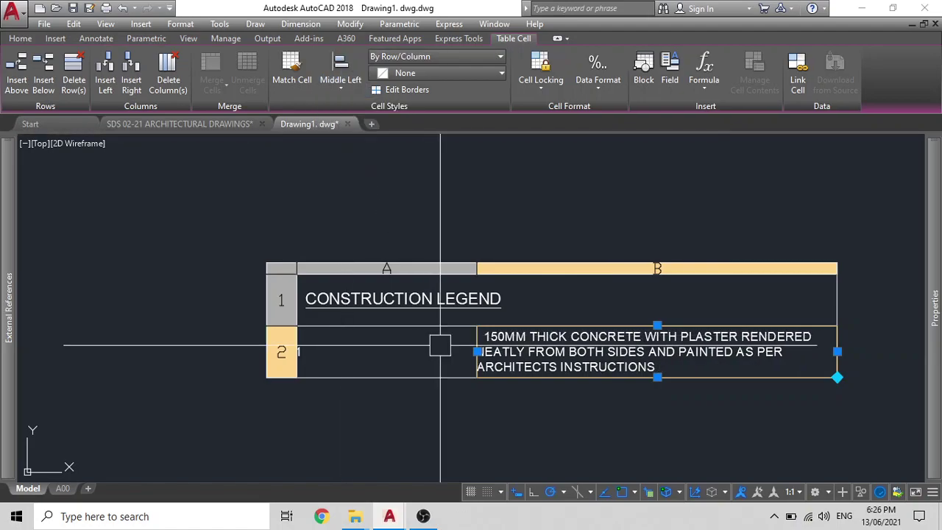
pyautogui.press('Escape')
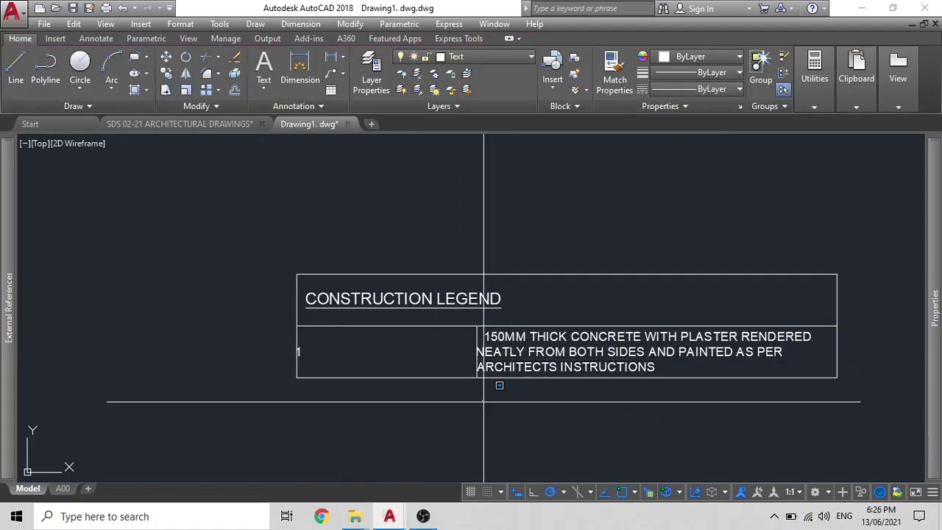
pyautogui.click(483, 402)
pyautogui.press('Escape')
# Step: Centre the number 1 in cell A2 using Middle Center alignment
pyautogui.click(392, 335)
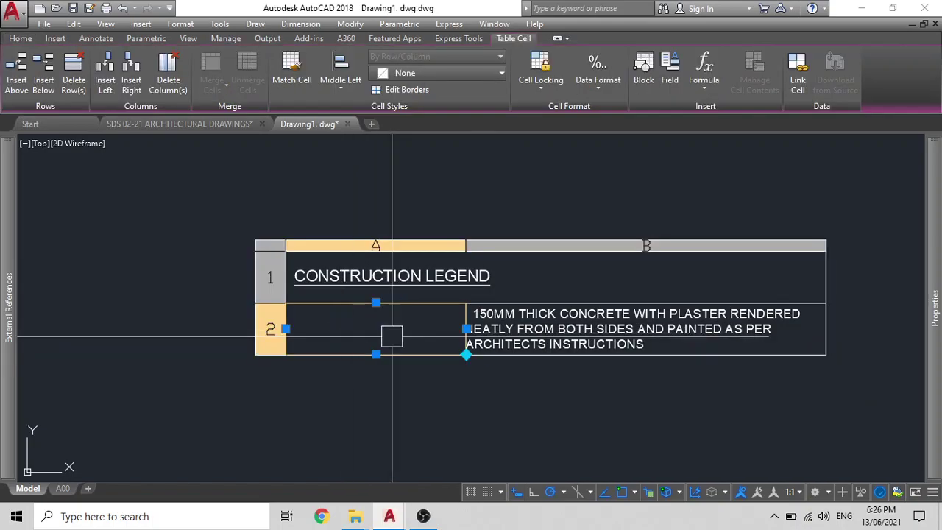
pyautogui.click(341, 87)
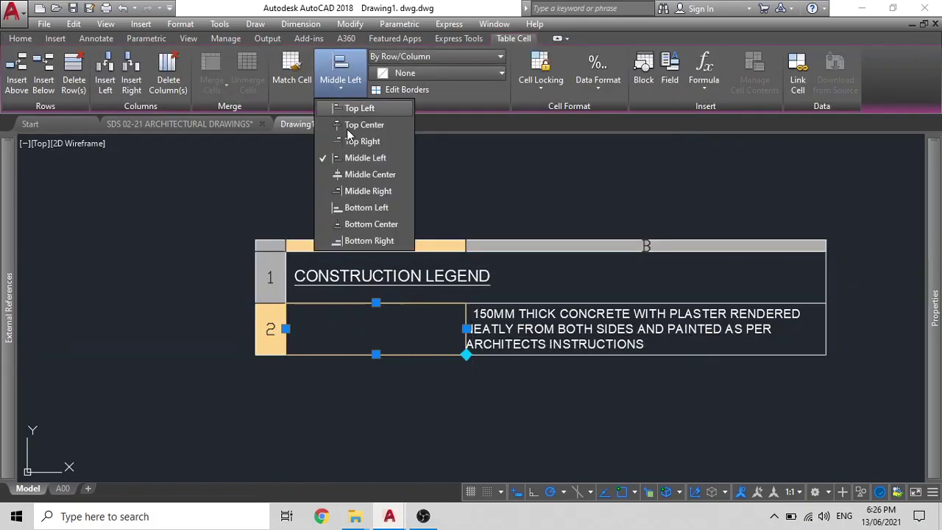
pyautogui.click(364, 174)
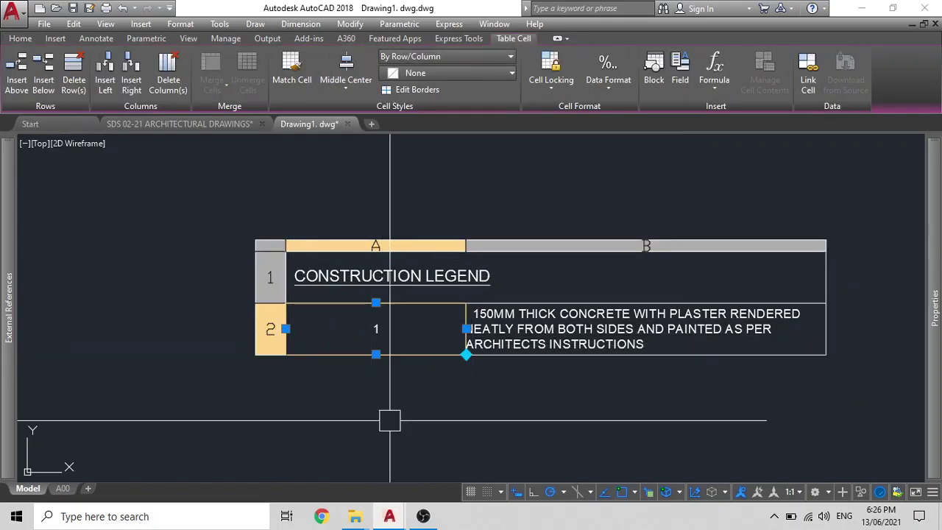
pyautogui.press('Escape')
pyautogui.scroll(-1, 358, 358)
pyautogui.scroll(1, 459, 320)
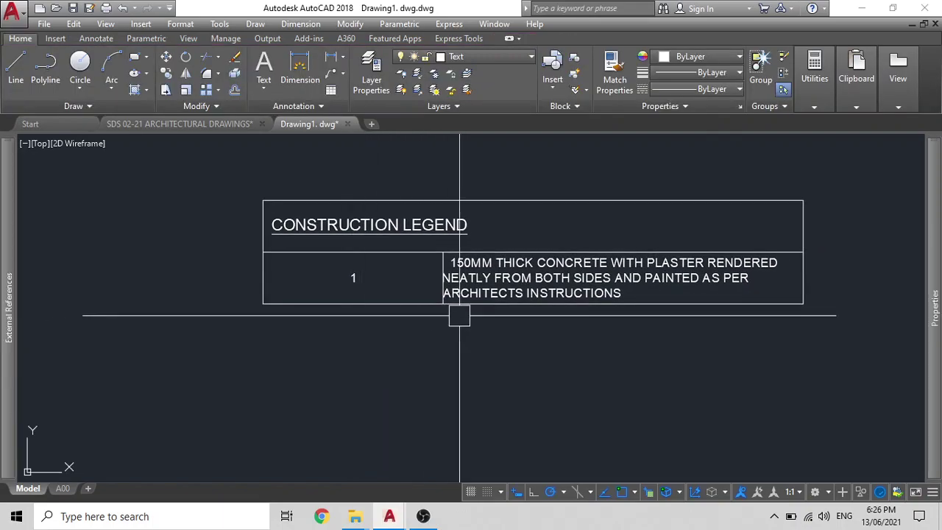
# Step: Insert an empty row 3 below the numbered row, undoing an extra row added above
pyautogui.click(560, 274)
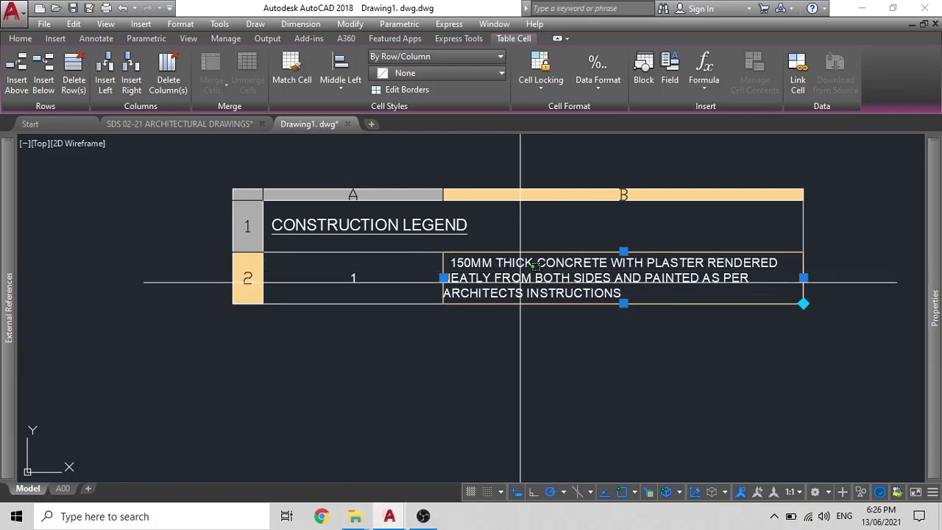
pyautogui.keyDown('shift'); pyautogui.click(350, 258); pyautogui.keyUp('shift')
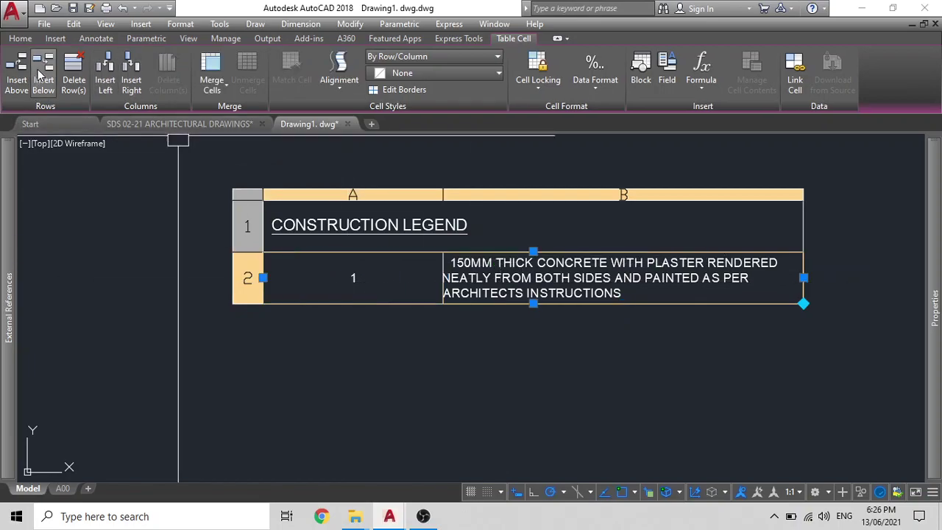
pyautogui.click(43, 70)
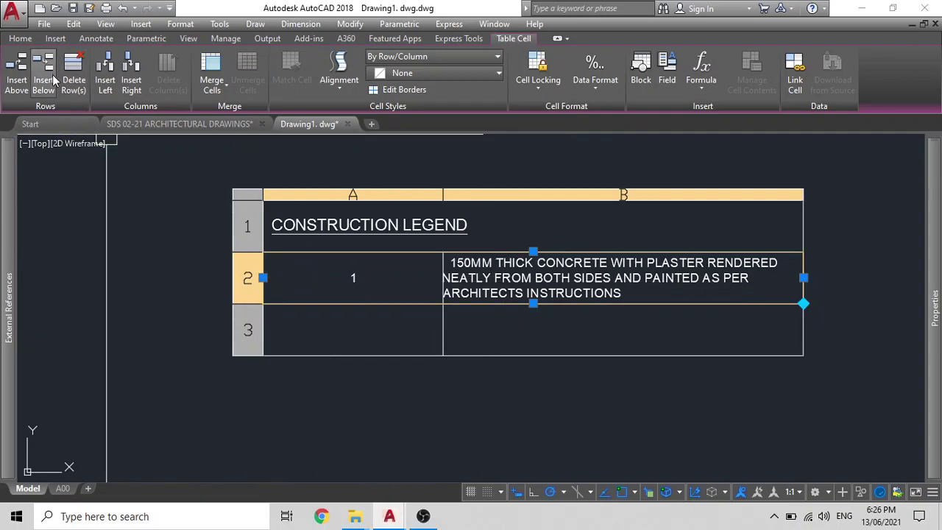
pyautogui.click(18, 74)
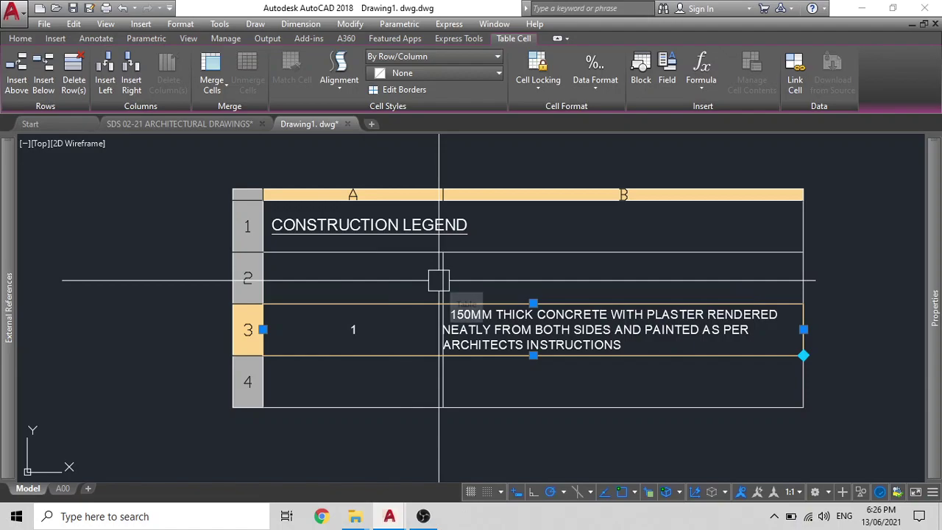
pyautogui.hotkey('ctrl', 'z')
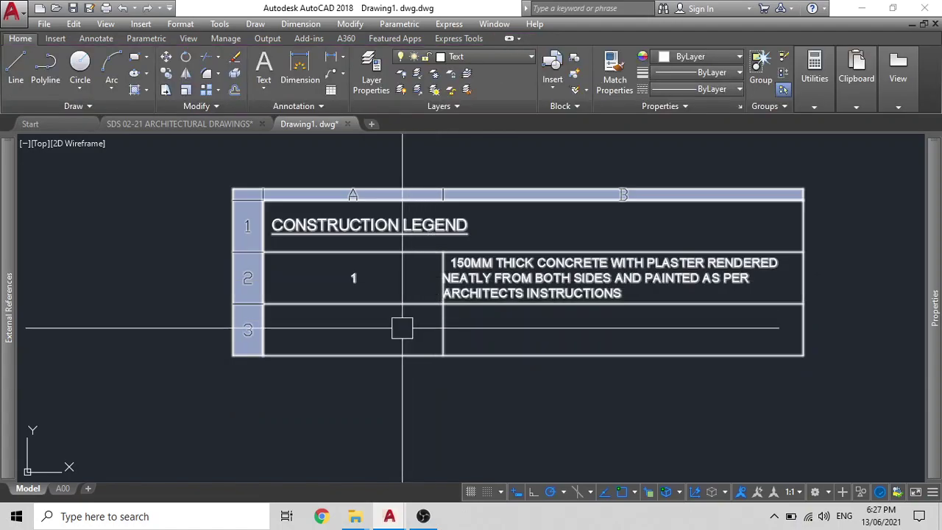
pyautogui.click(401, 329)
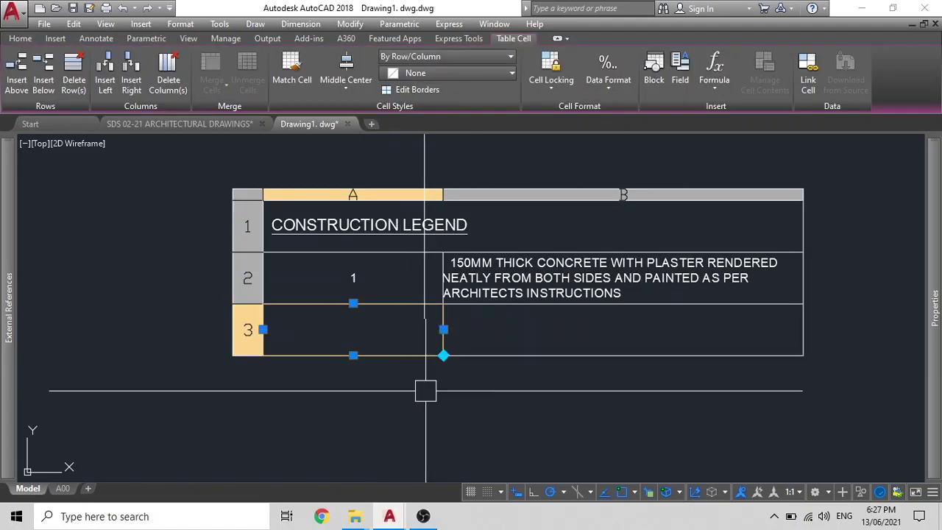
# Step: Copy the 150MM concrete wall note from B2 down into cell B3
pyautogui.click(475, 404)
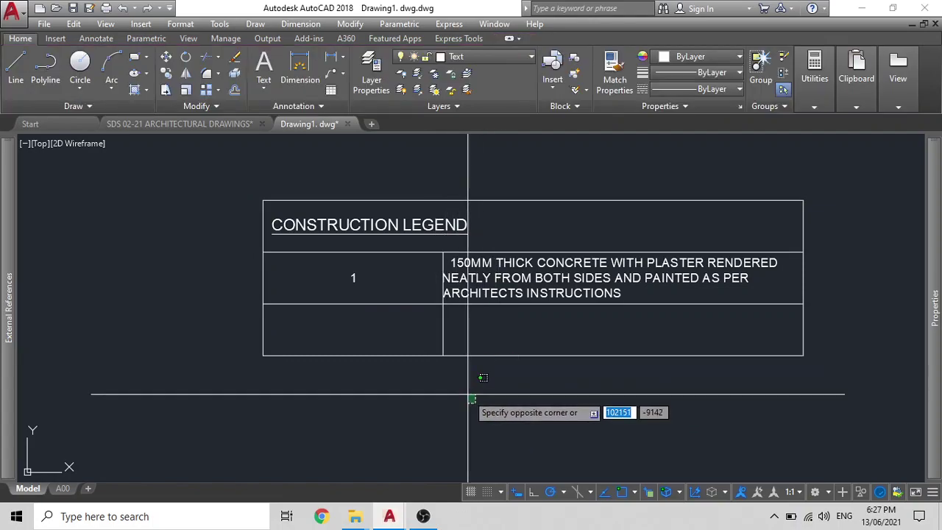
pyautogui.click(464, 388)
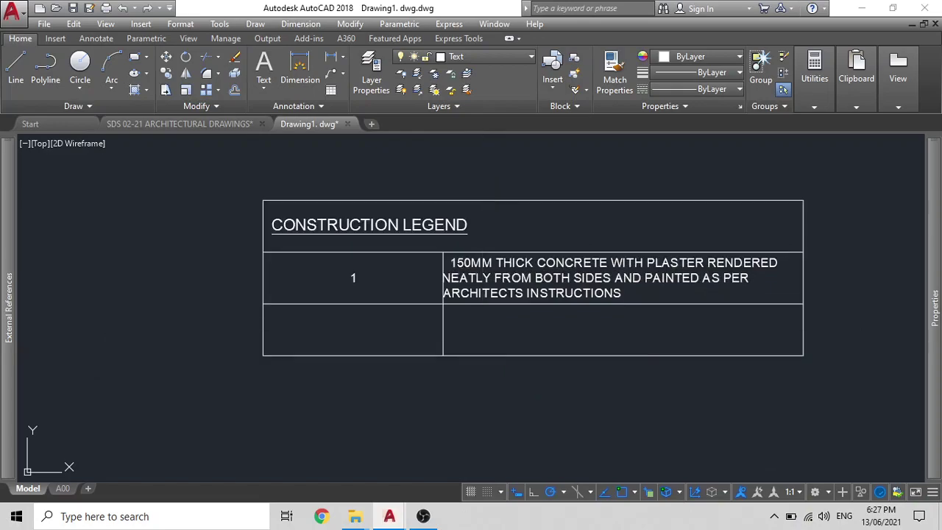
pyautogui.doubleClick(547, 345)
pyautogui.press('Escape')
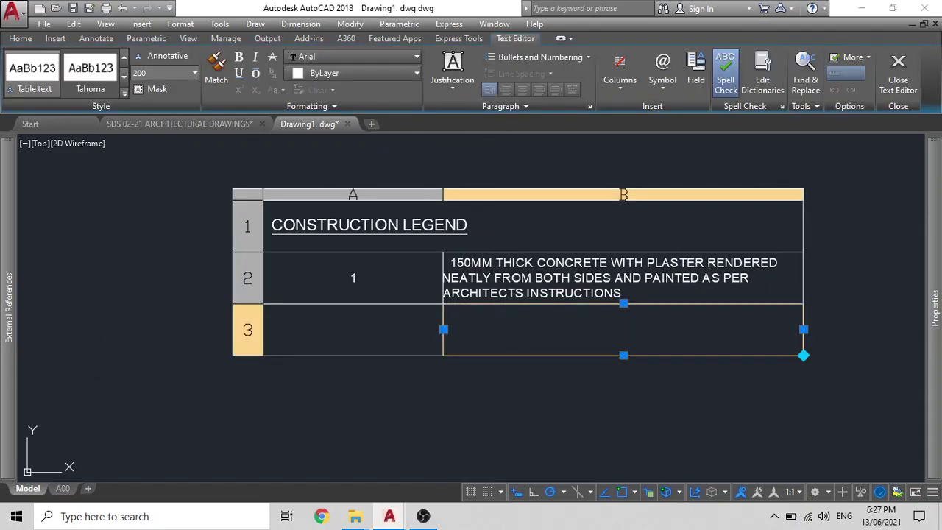
pyautogui.click(564, 275)
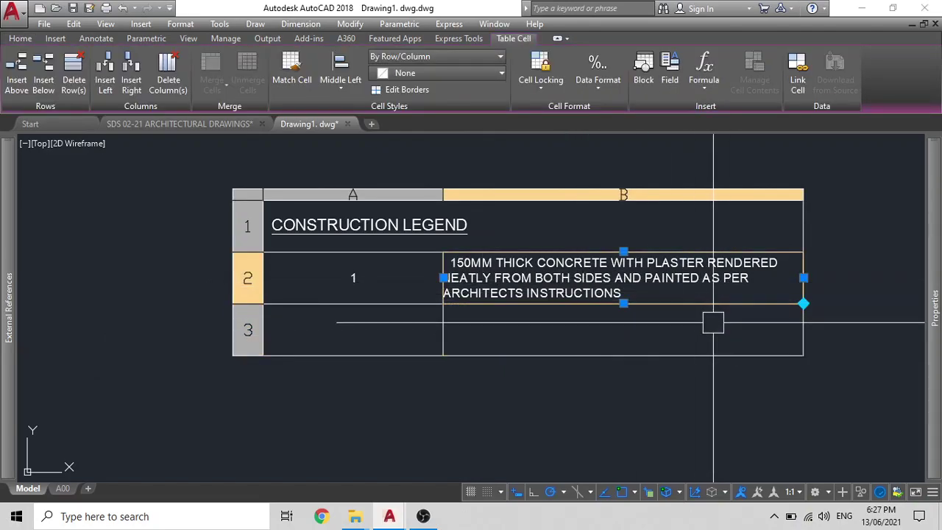
pyautogui.press('Escape')
pyautogui.click(608, 336)
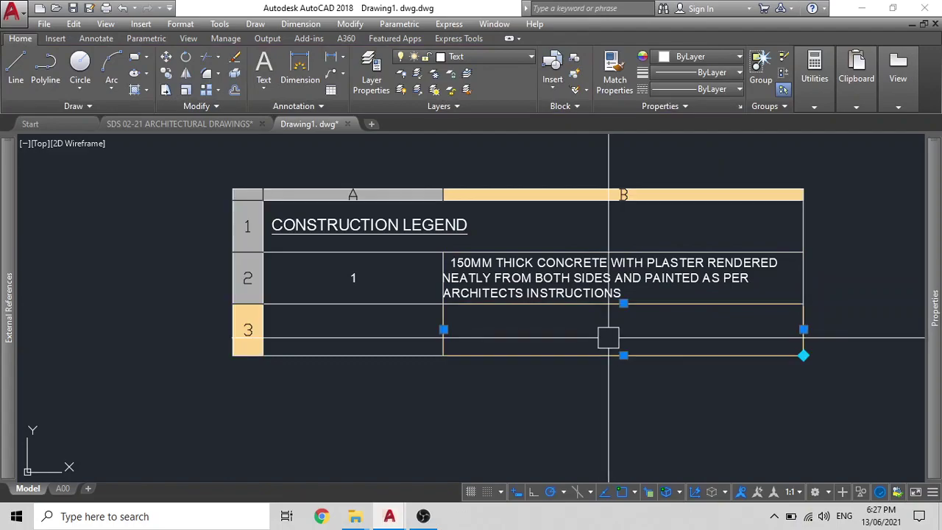
pyautogui.click(619, 277)
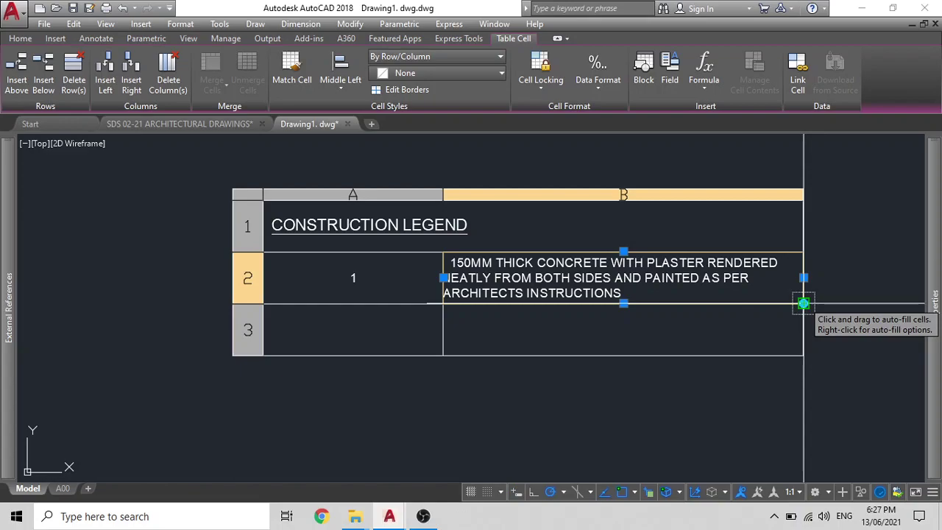
pyautogui.moveTo(803, 303); pyautogui.dragTo(802, 354)
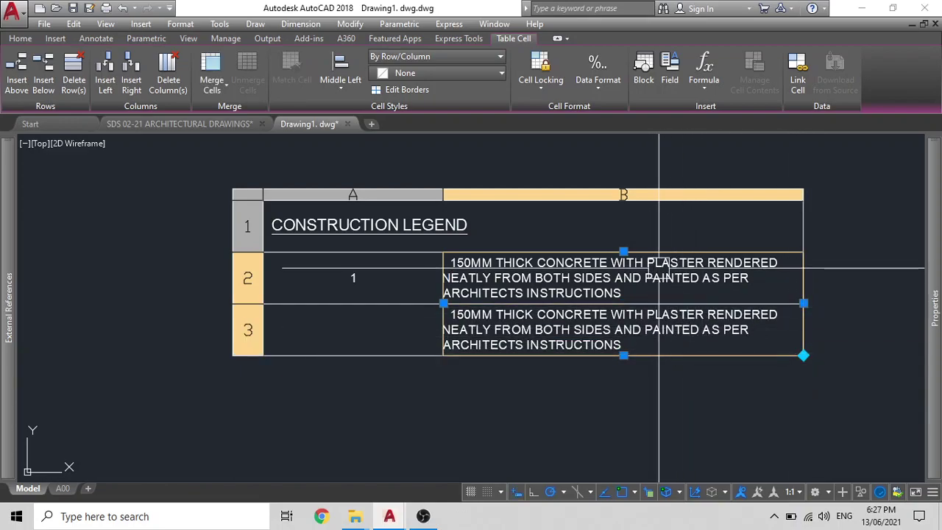
pyautogui.press('Escape')
# Step: Number row 3 as 2 in cell A3
pyautogui.click(402, 275)
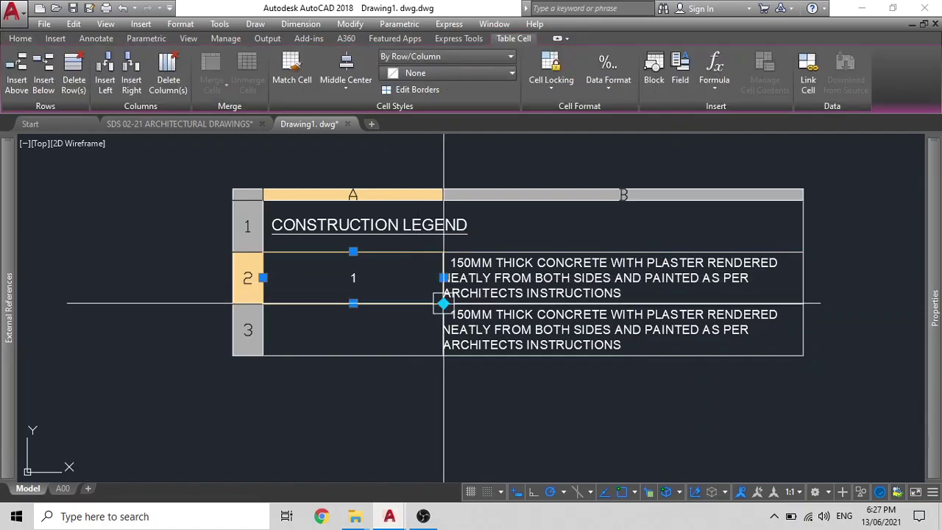
pyautogui.moveTo(443, 302); pyautogui.dragTo(444, 353)
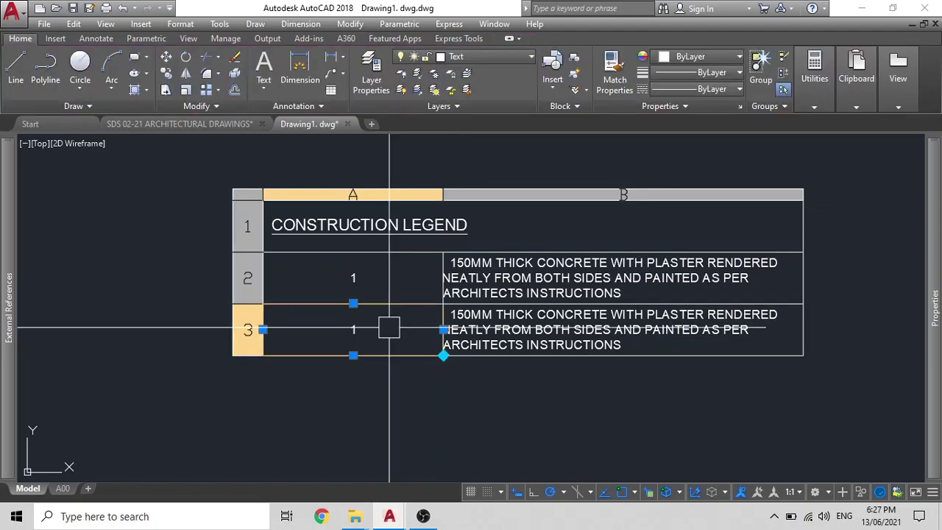
pyautogui.press('Escape')
pyautogui.doubleClick(390, 329)
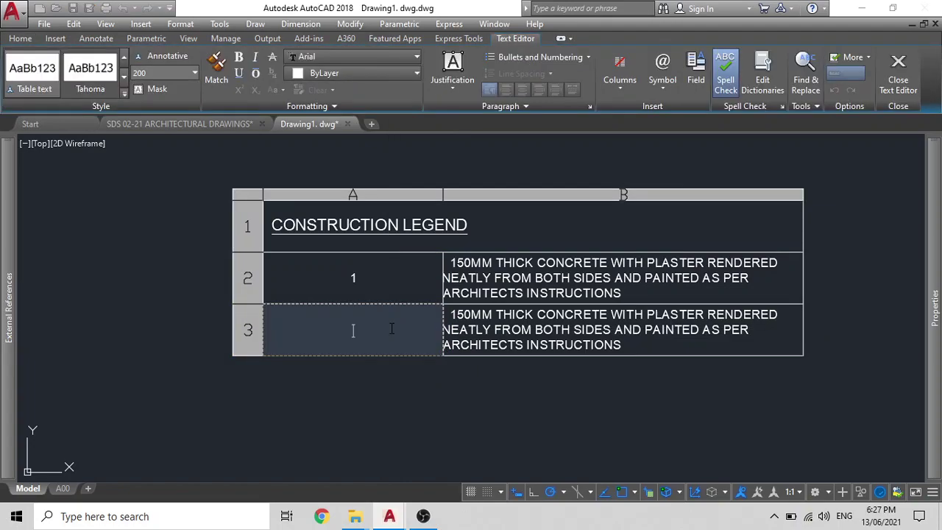
pyautogui.write('2')
pyautogui.click(319, 396)
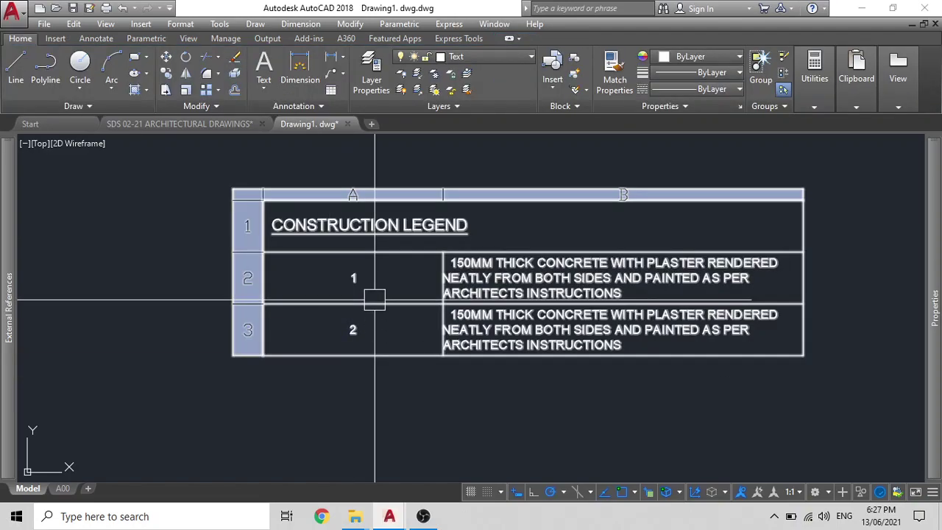
pyautogui.click(370, 287)
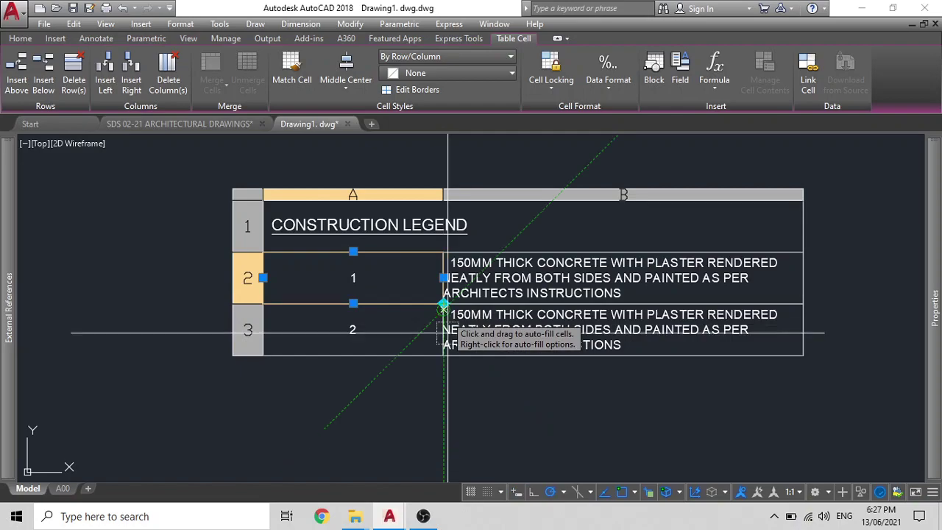
pyautogui.moveTo(444, 304); pyautogui.dragTo(420, 279)
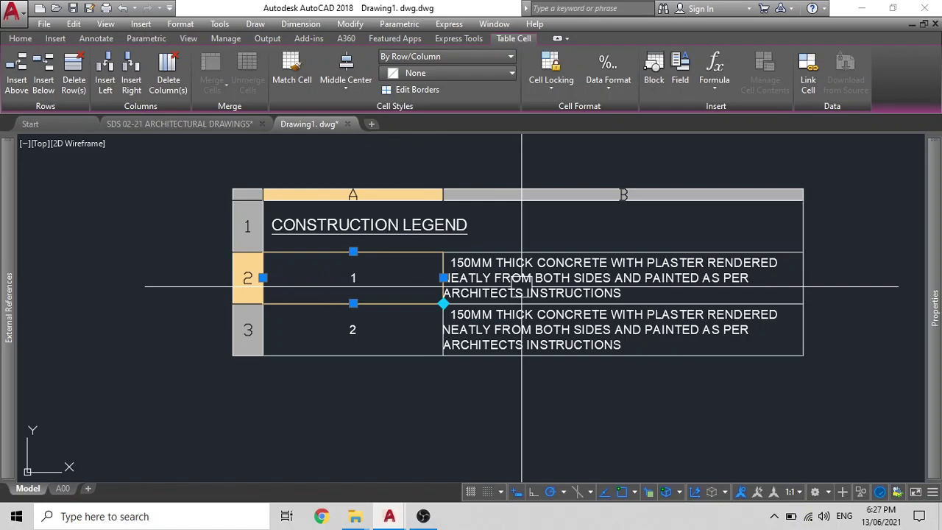
pyautogui.click(488, 377)
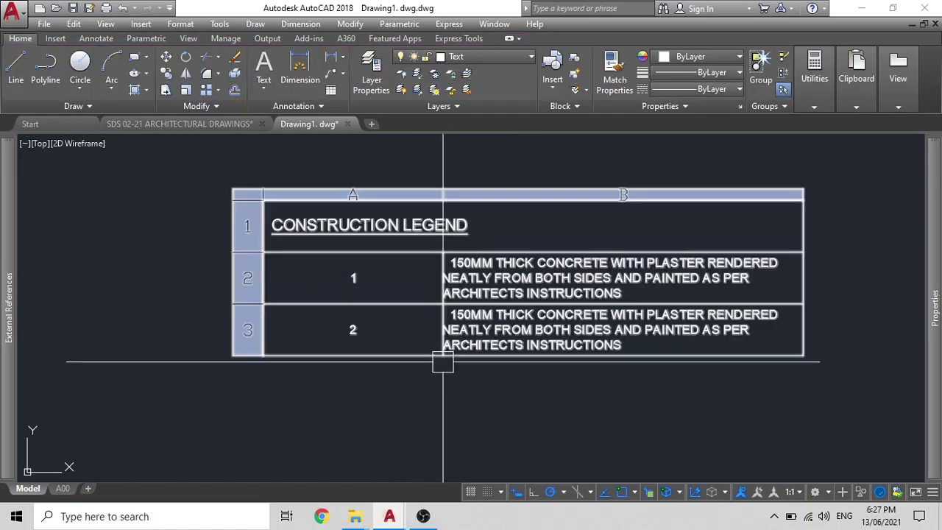
# Step: Pan and zoom to frame the Legal Description table beside the Construction Legend
pyautogui.scroll(-2, 443, 360)
pyautogui.moveTo(442, 360); pyautogui.dragTo(545, 288, button='middle')
pyautogui.scroll(-4, 515, 302)
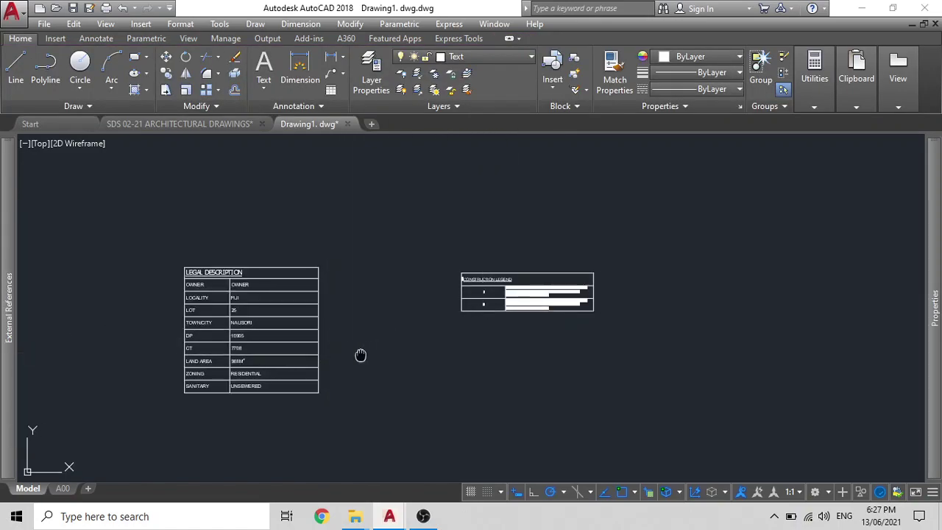
pyautogui.moveTo(361, 355); pyautogui.dragTo(408, 333, button='middle')
pyautogui.scroll(4, 242, 280)
pyautogui.scroll(-2, 343, 270)
pyautogui.scroll(1, 563, 260)
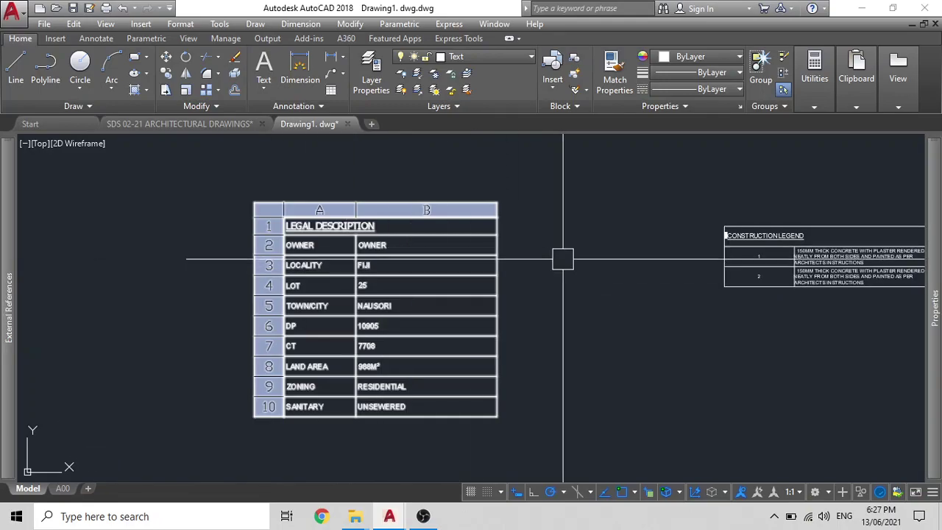
pyautogui.press('Escape')
pyautogui.moveTo(623, 260); pyautogui.dragTo(492, 261, button='middle')
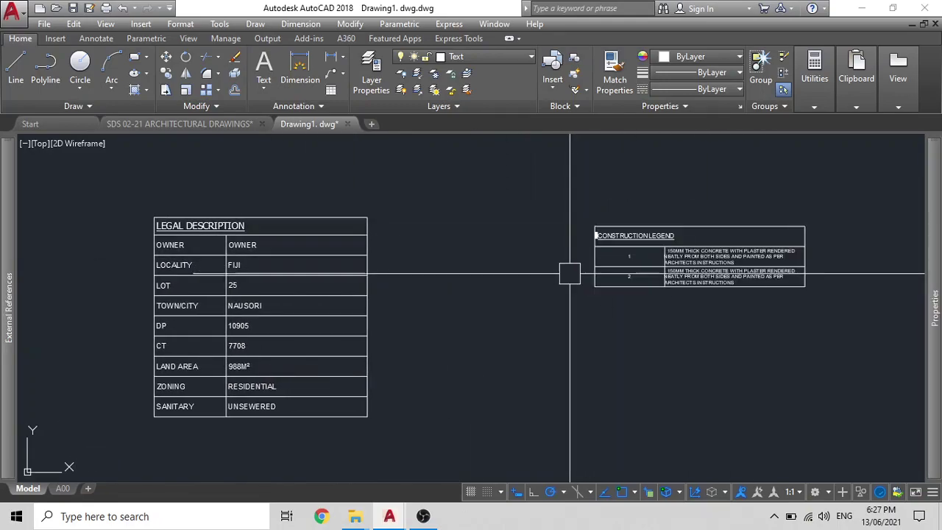
pyautogui.click(174, 228)
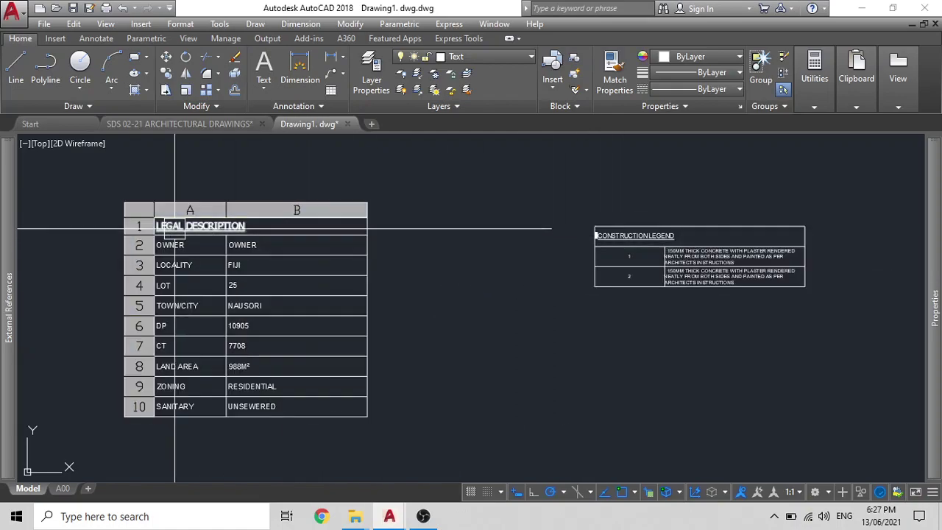
pyautogui.scroll(2, 175, 228)
pyautogui.scroll(-2, 174, 229)
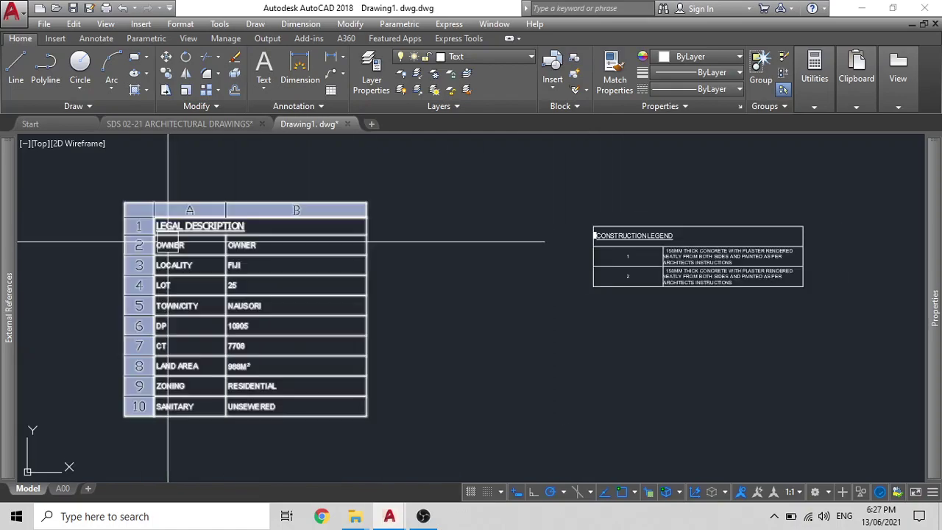
pyautogui.scroll(2, 175, 247)
pyautogui.scroll(-2, 208, 298)
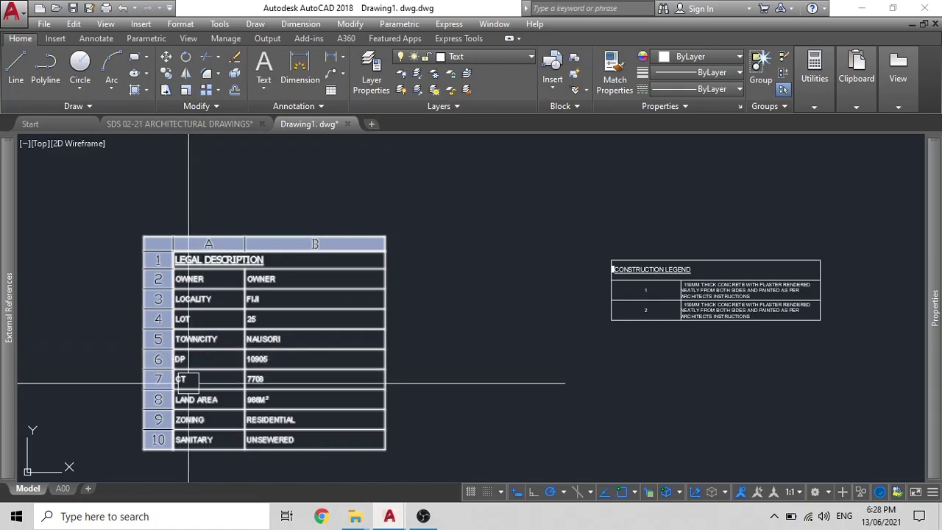
pyautogui.press('Escape')
pyautogui.moveTo(204, 387); pyautogui.dragTo(223, 328, button='middle')
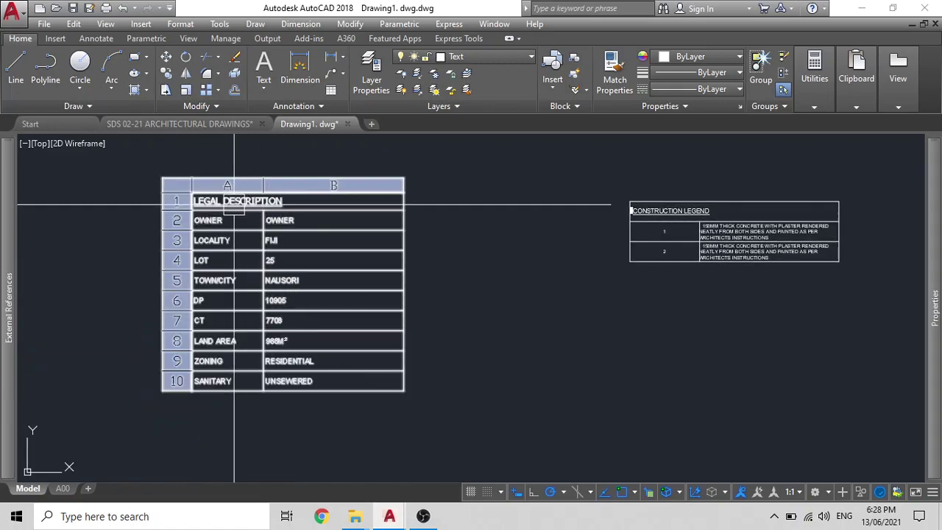
# Step: Select the Legal Description table and edit its UNSEWERED cell in the SANITARY row
pyautogui.scroll(2, 207, 343)
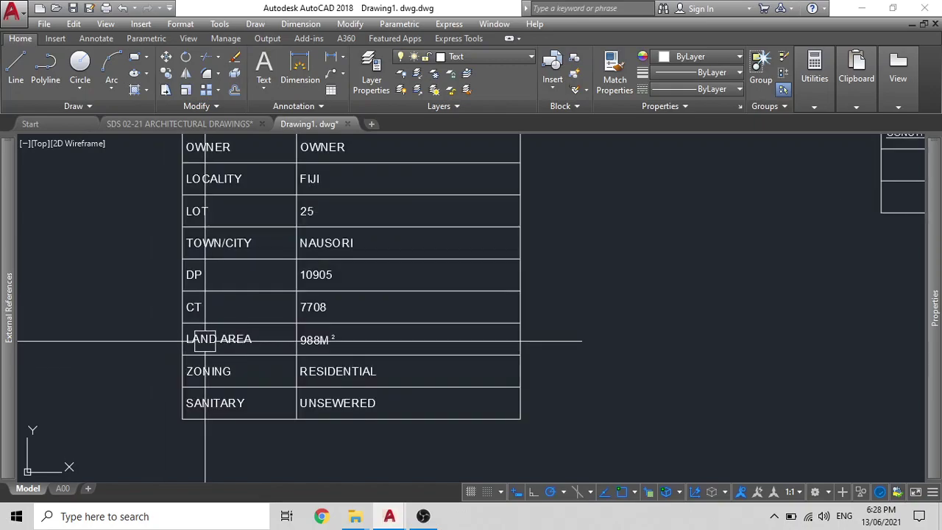
pyautogui.click(262, 346)
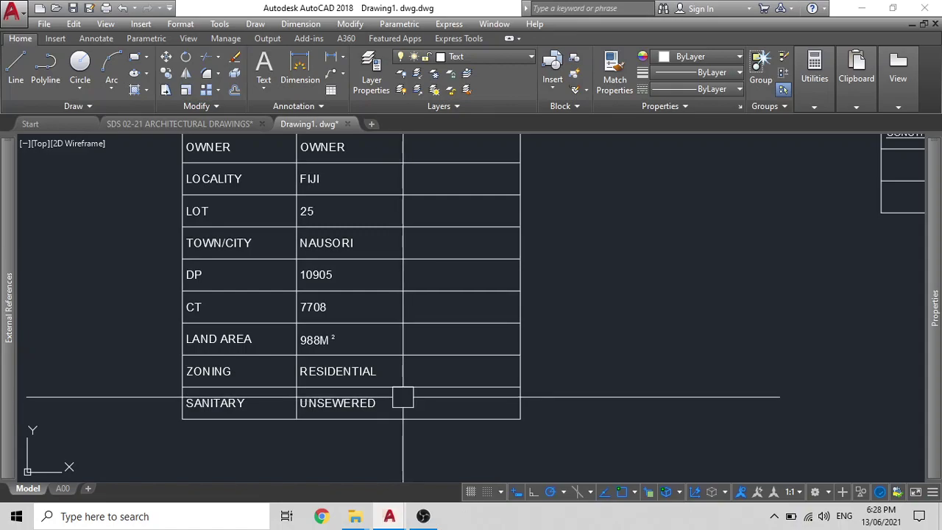
pyautogui.doubleClick(403, 401)
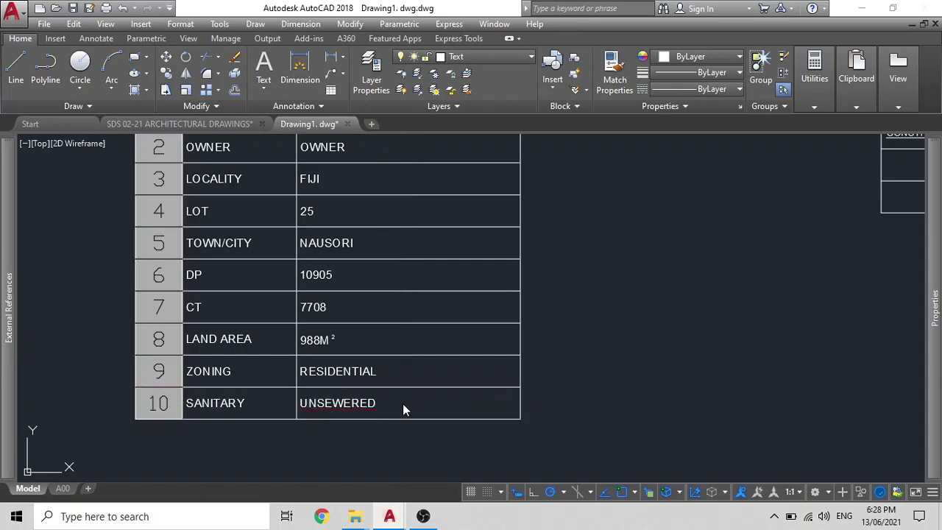